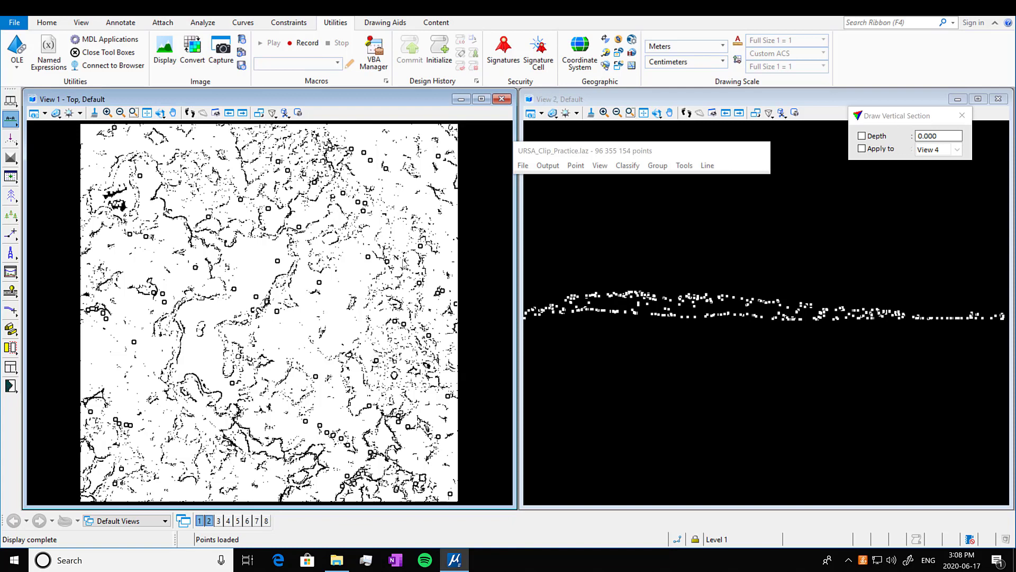
Review class statistics showing all 96 355 154 points in Class 0, then bring up Classify > Routine
left_click(683, 166)
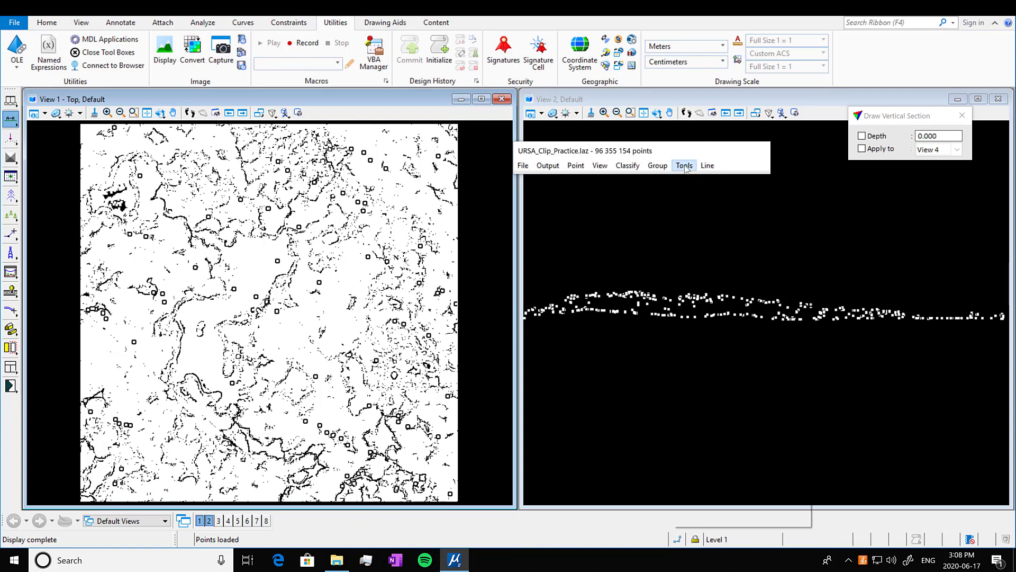
left_click(718, 196)
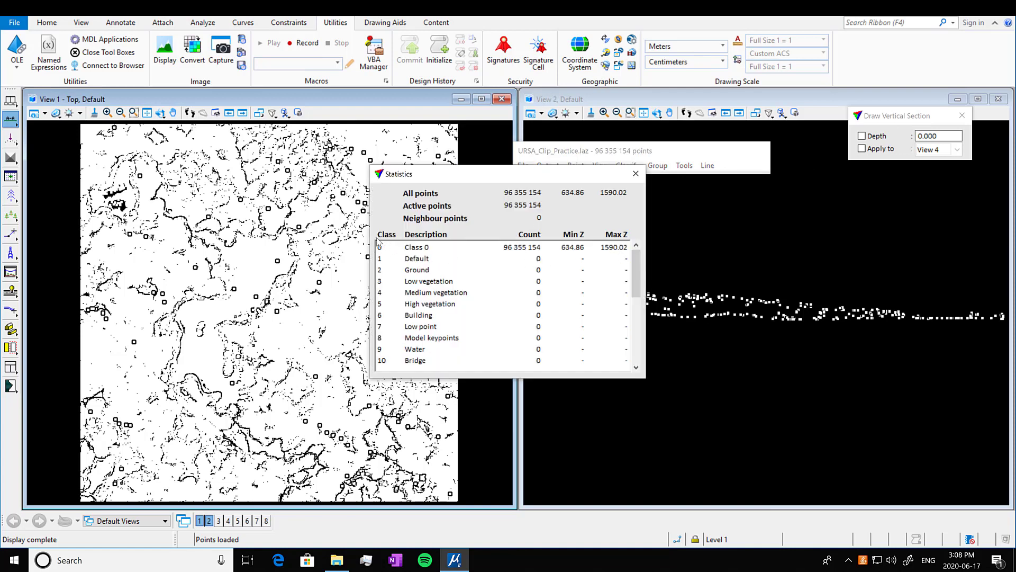
left_click_drag(637, 273, 640, 175)
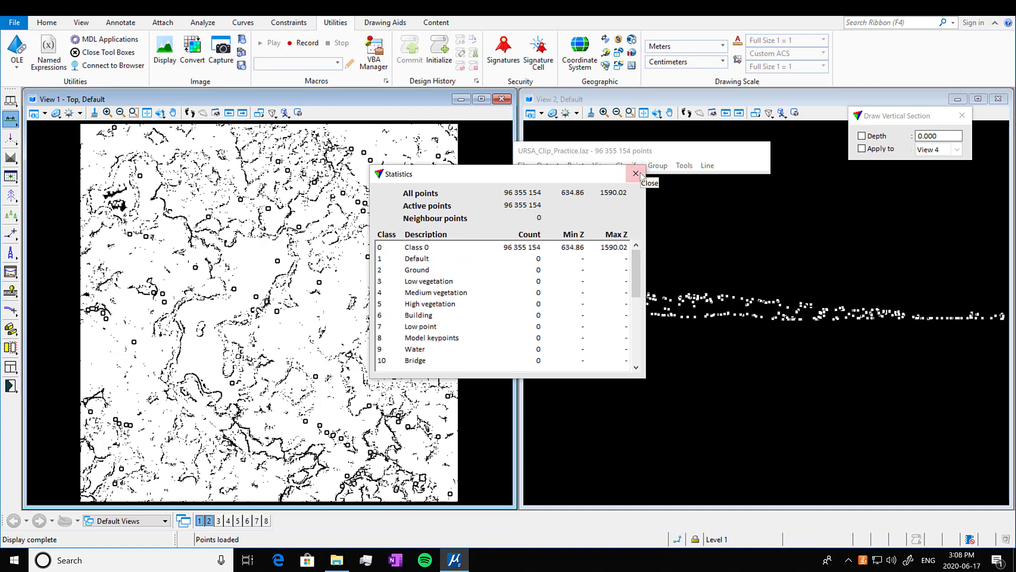
left_click(639, 175)
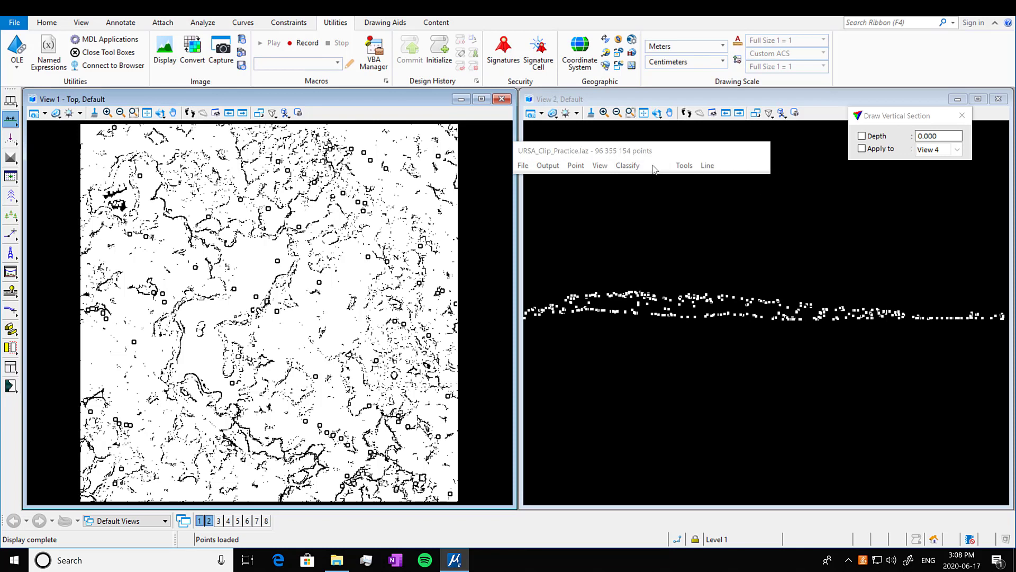
left_click(628, 165)
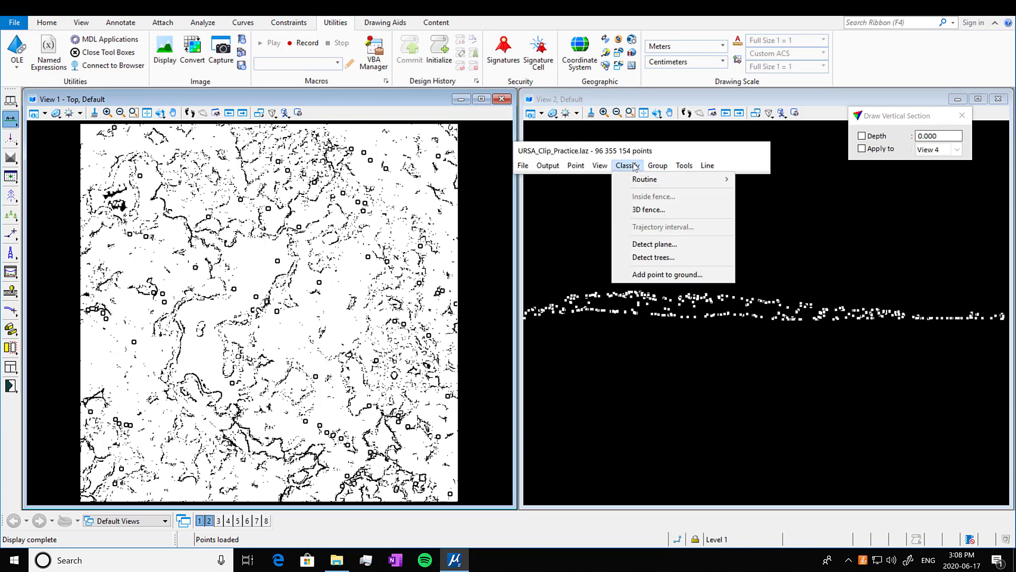
mouse_move(700, 188)
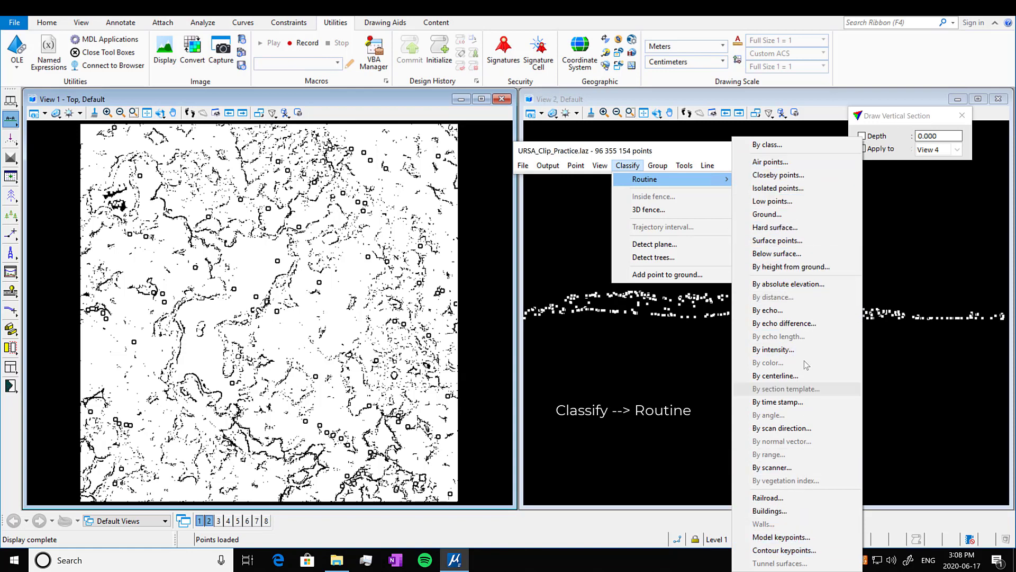
Run Isolated points from any class to 31 - Temp 1, using 1 neighbour within 5.00 m in any class
left_click(816, 189)
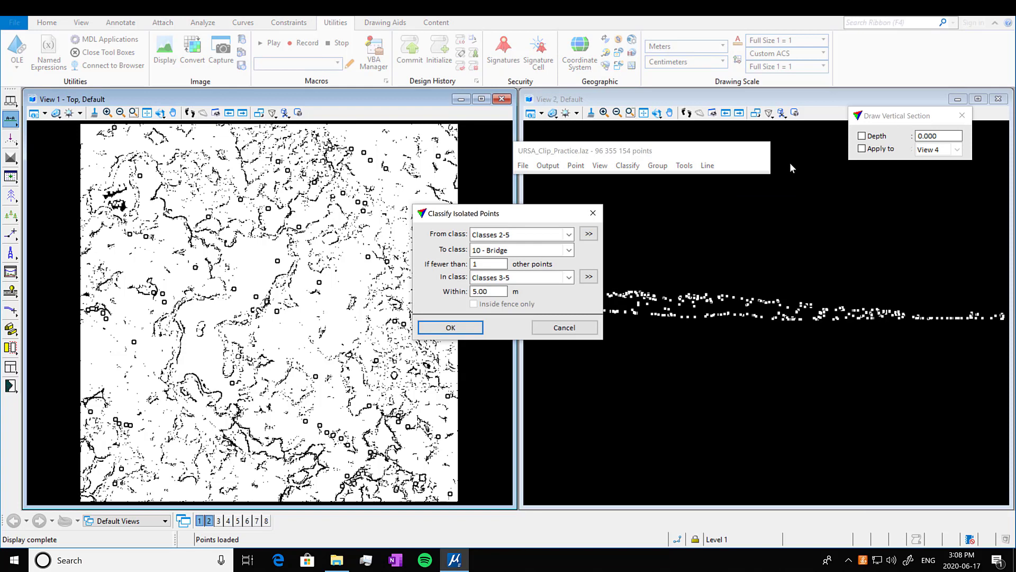
left_click(569, 235)
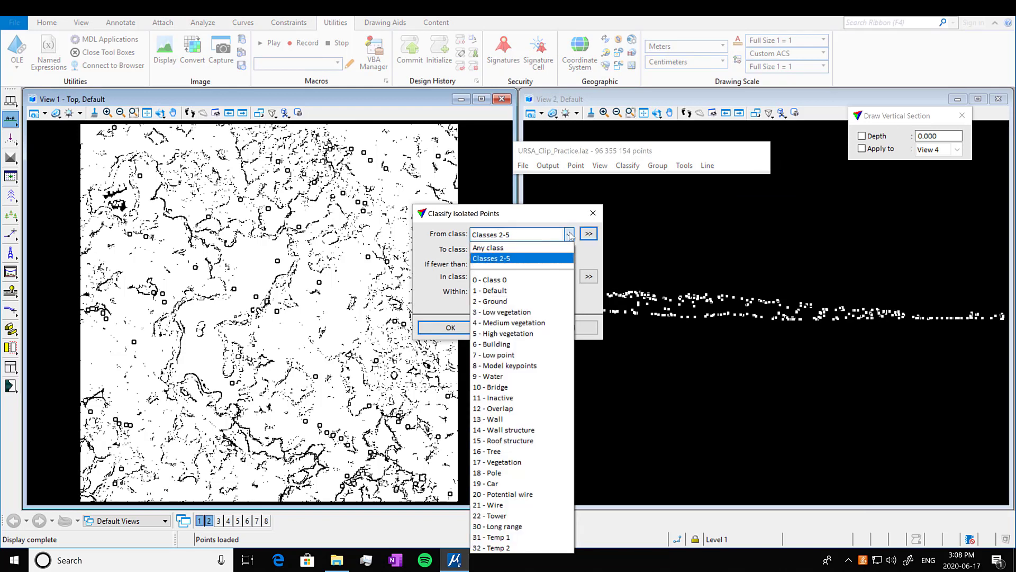
left_click(552, 252)
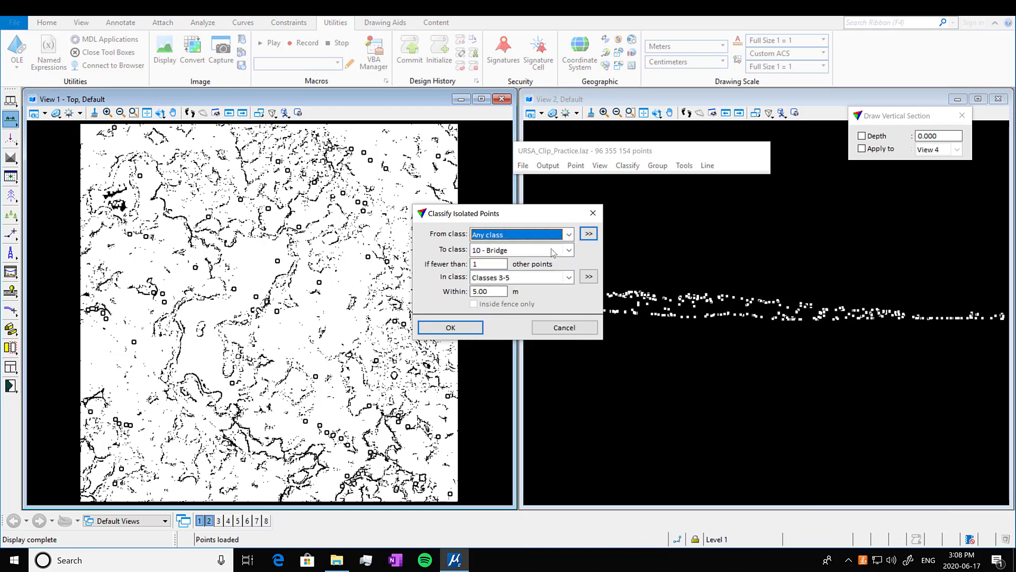
left_click(569, 250)
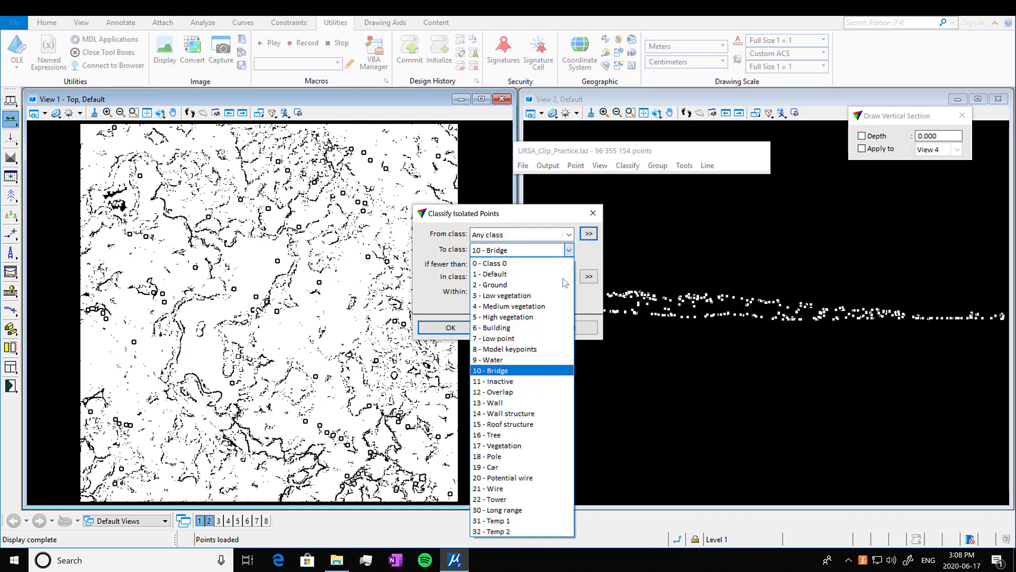
left_click(523, 521)
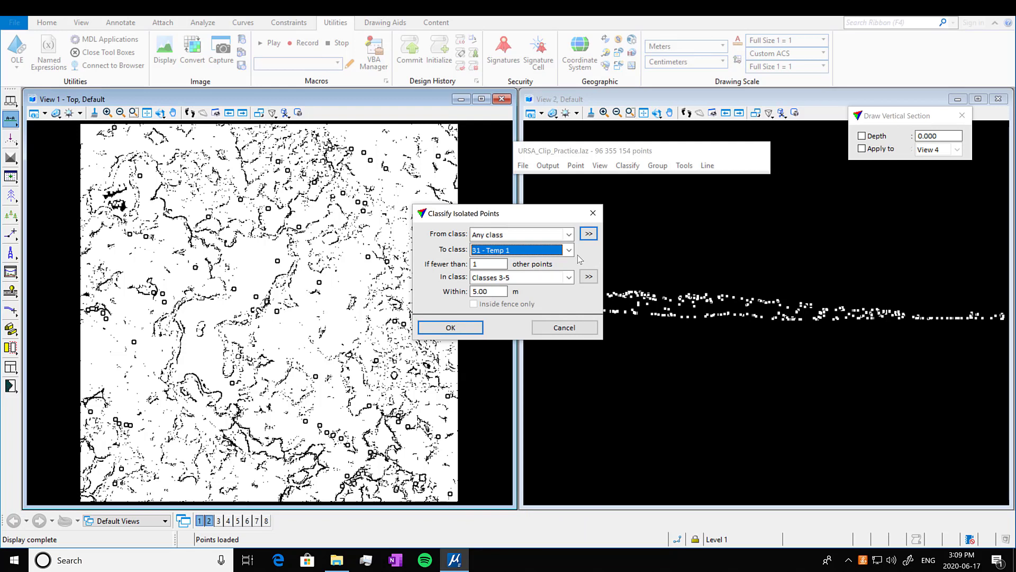
left_click(492, 263)
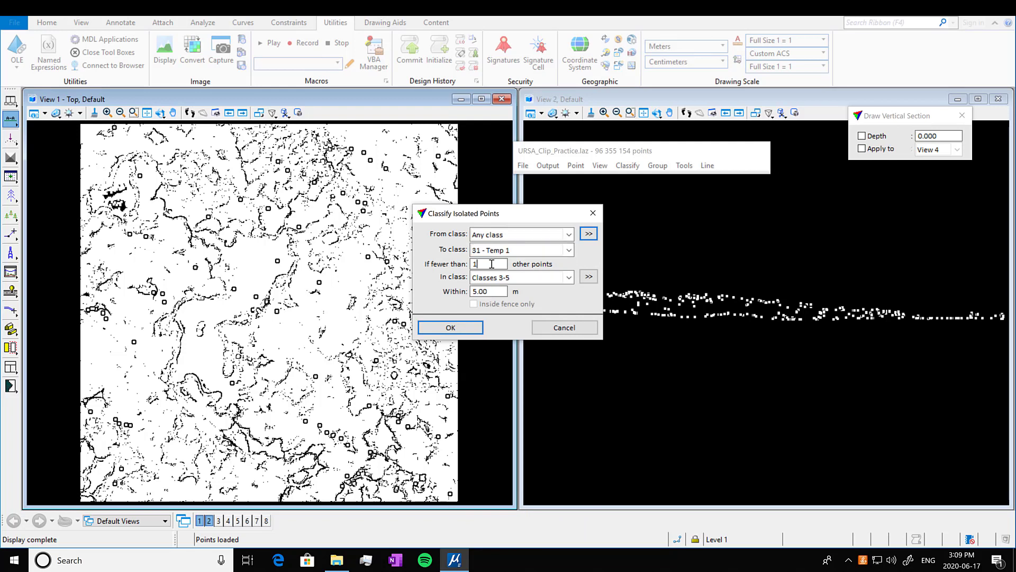
left_click(570, 278)
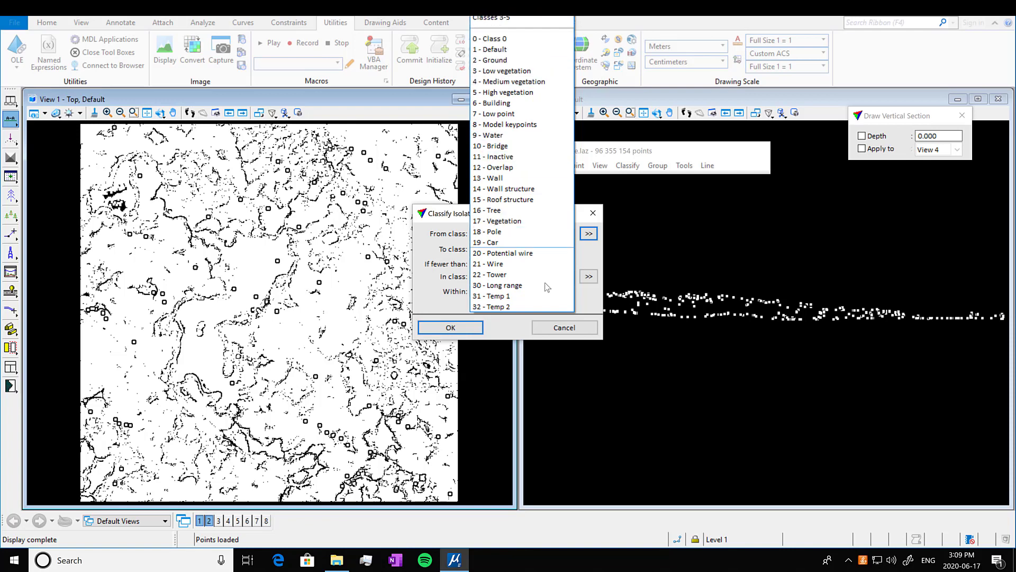
left_click(532, 39)
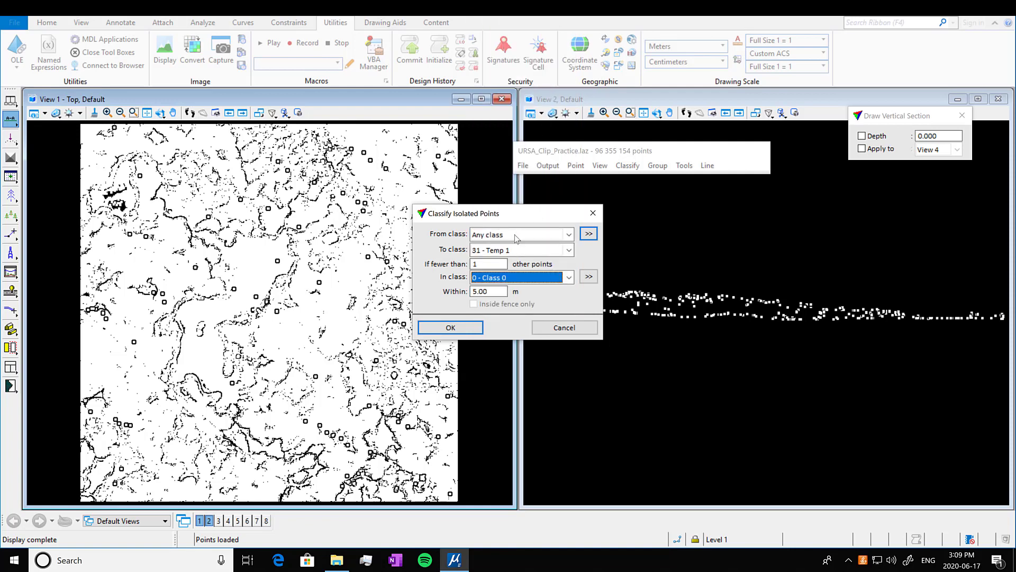
left_click_drag(516, 213, 393, 274)
left_click(446, 337)
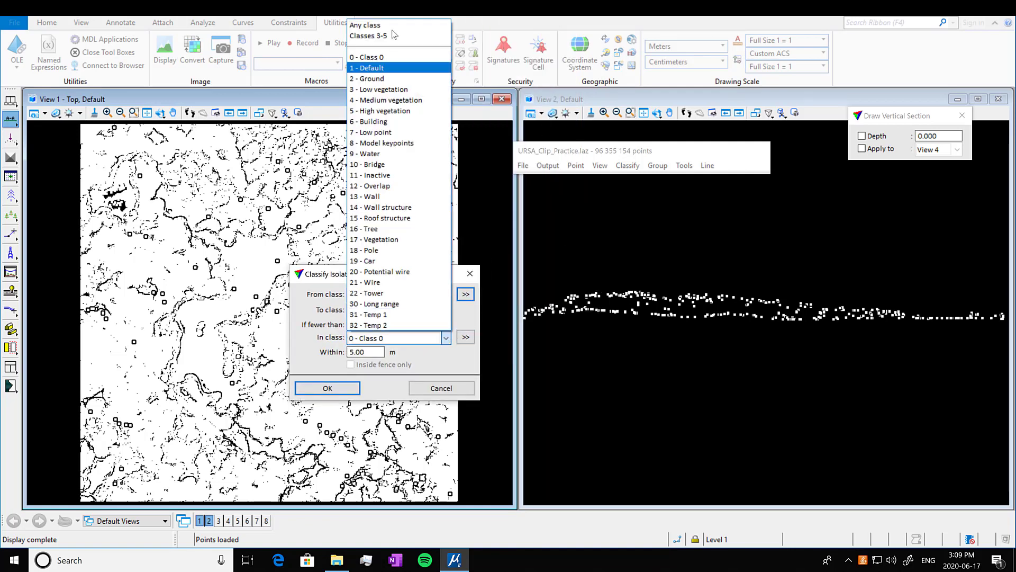
left_click(377, 26)
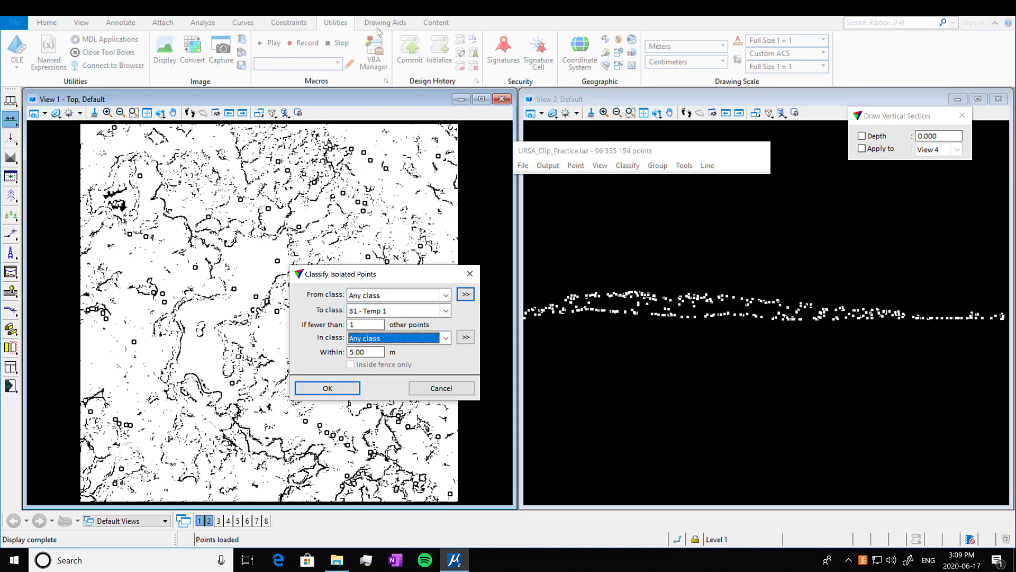
left_click(349, 390)
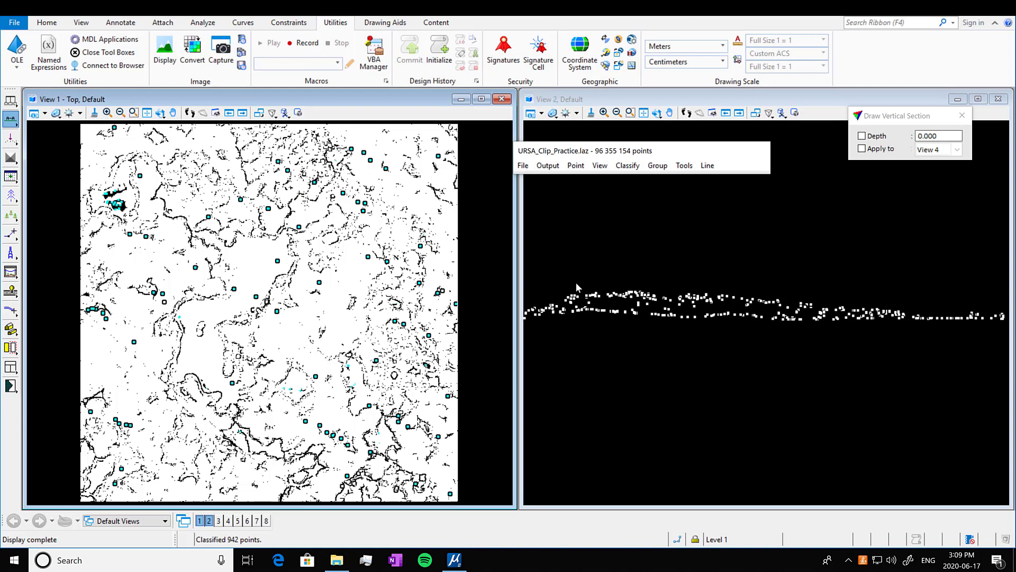
left_click(684, 165)
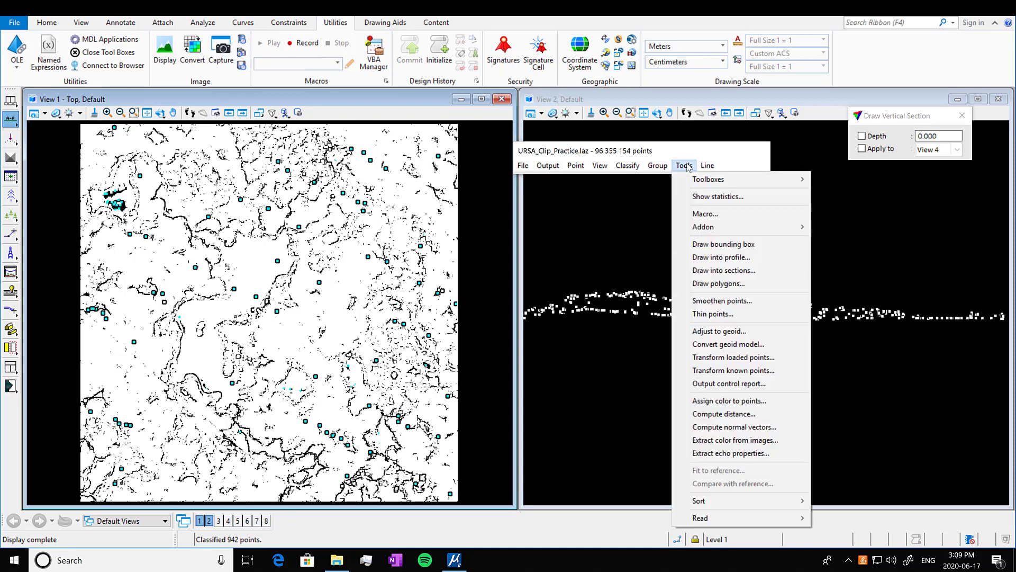
left_click(731, 197)
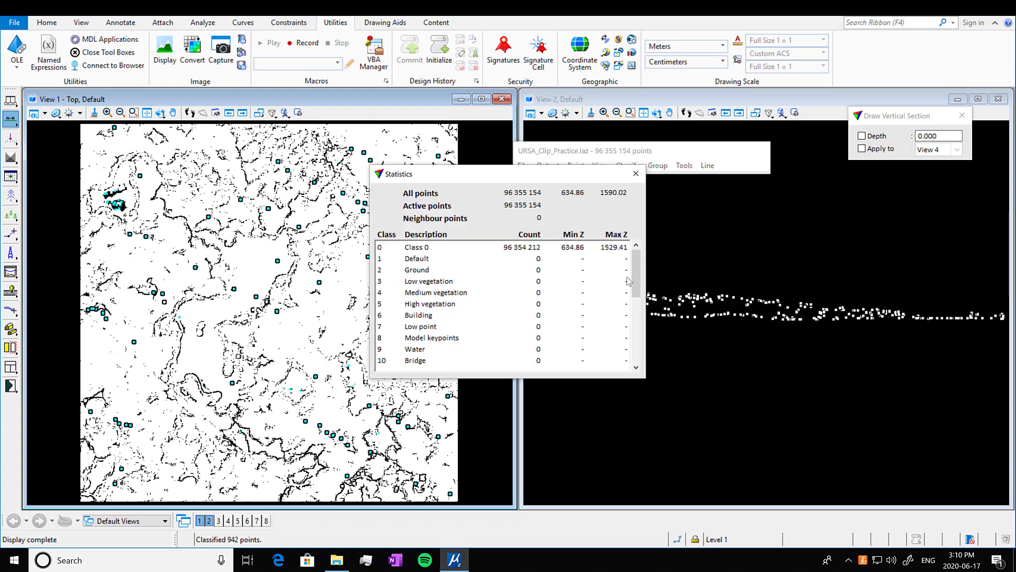
scroll(629, 281, "down", 4)
scroll(629, 281, "down", 1)
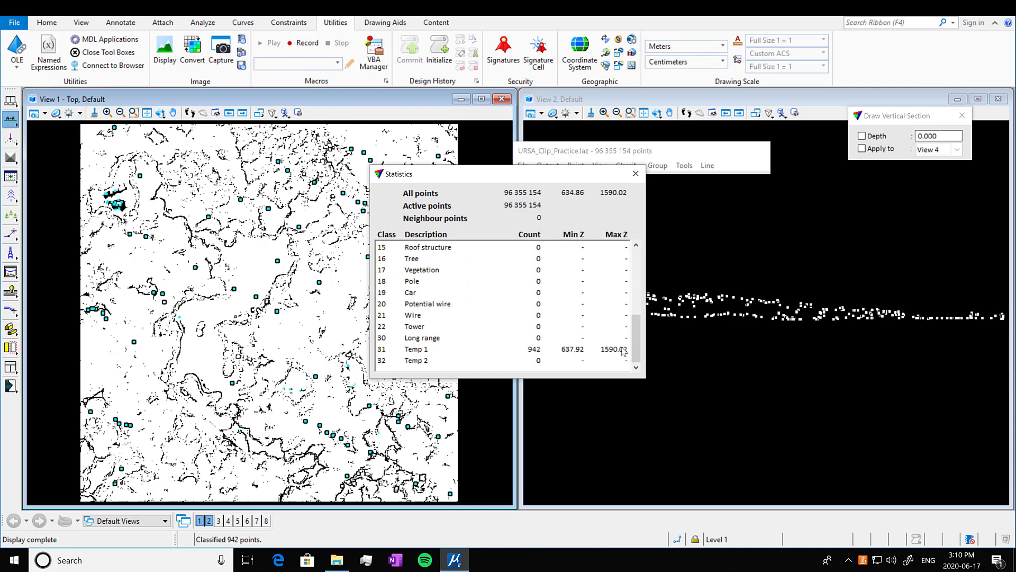
left_click(635, 174)
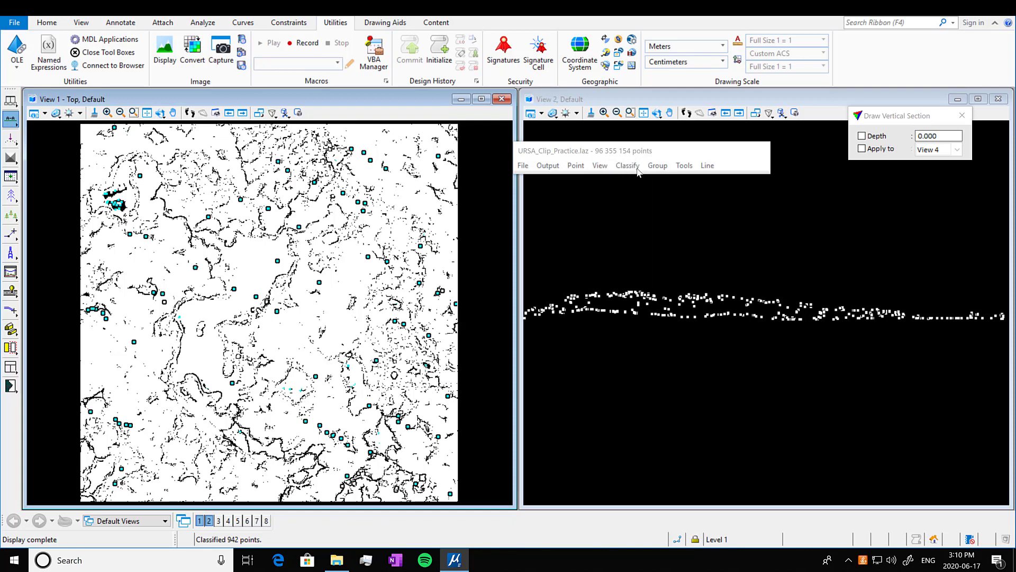
Show the Classify > Routine submenu again in the TerraScan window
left_click(637, 167)
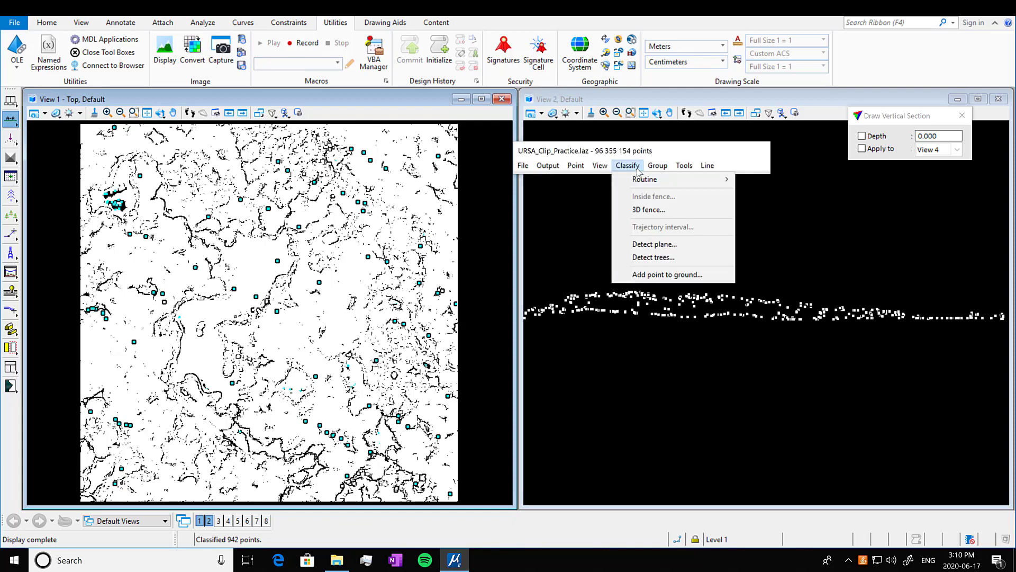
mouse_move(643, 177)
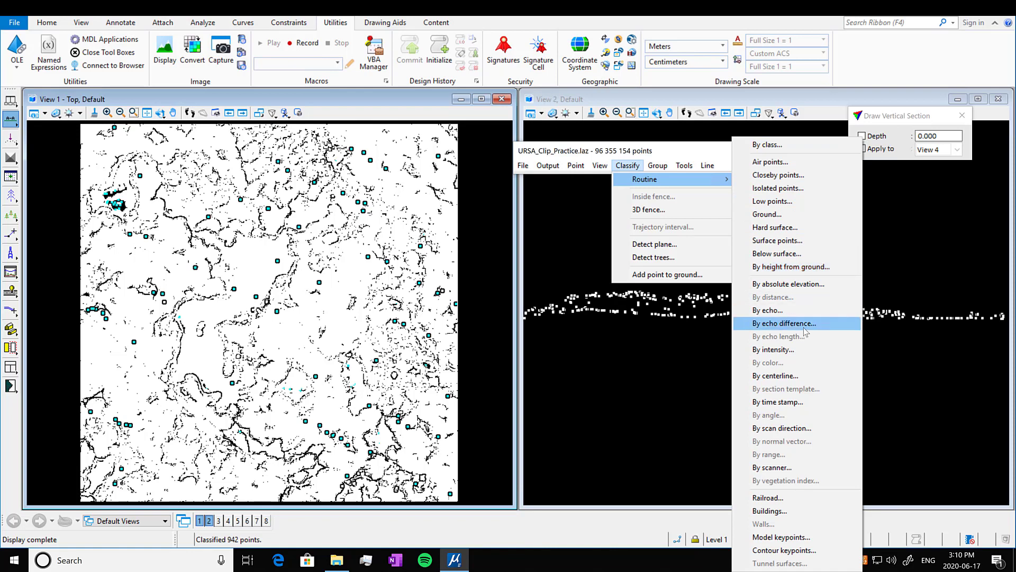
Run the Ground routine from 0 - Class 0 into 2 - Ground, classifying 11 085 337 points
left_click(827, 216)
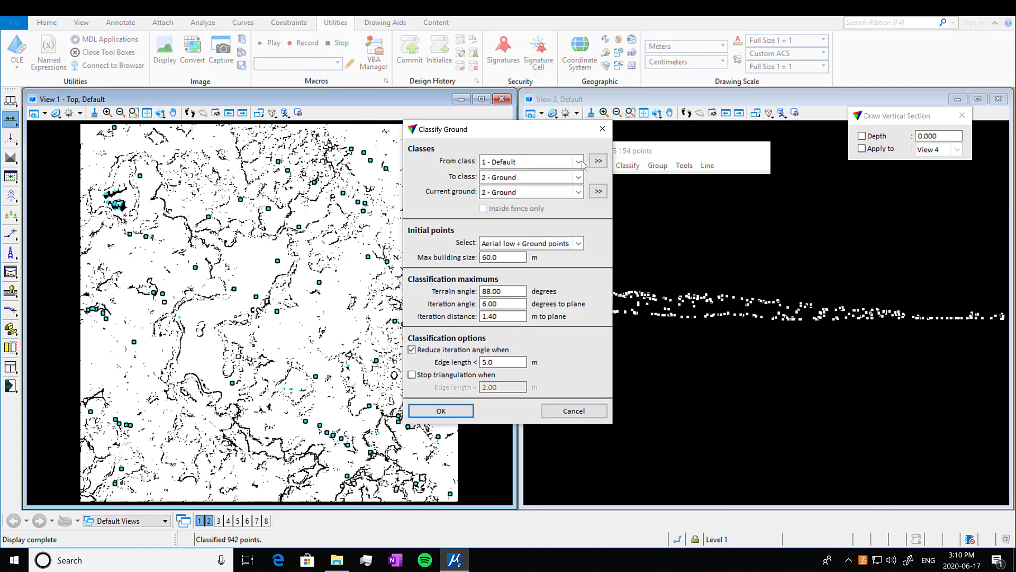
left_click(580, 162)
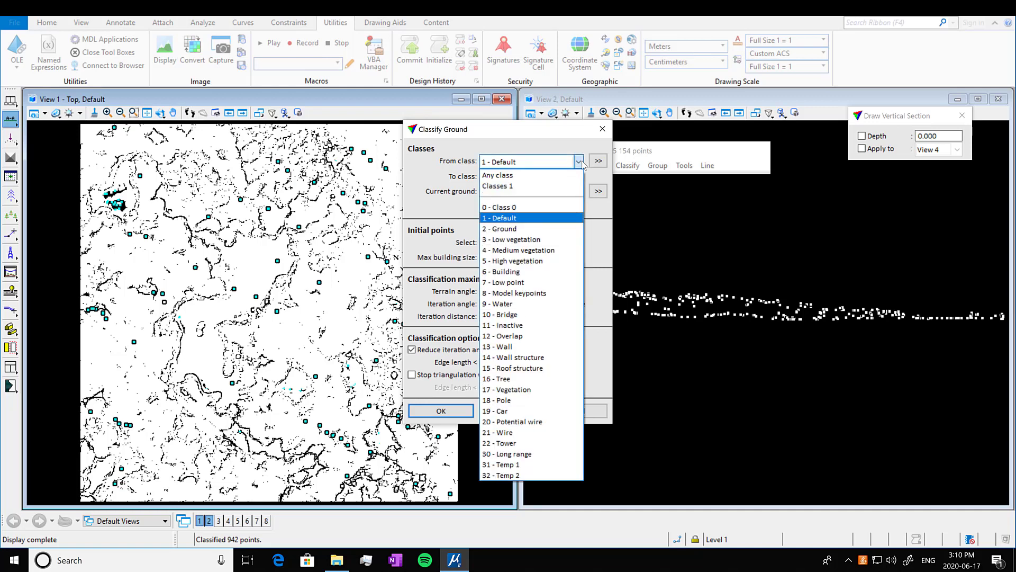
left_click(547, 206)
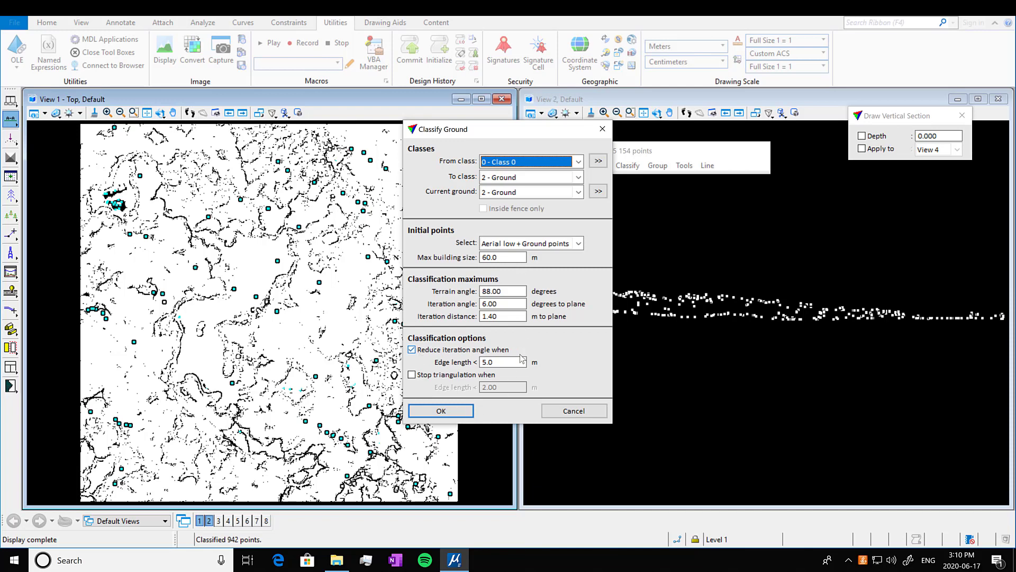
left_click(455, 412)
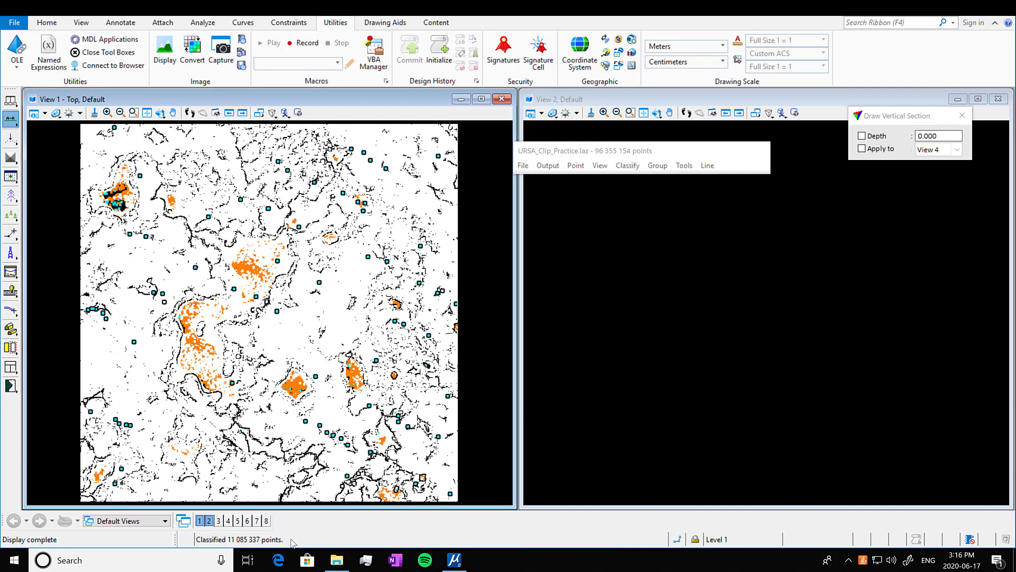
Check statistics confirming 11 085 337 Ground and 85 268 875 Class 0 points, then close them
left_click(684, 165)
left_click(707, 196)
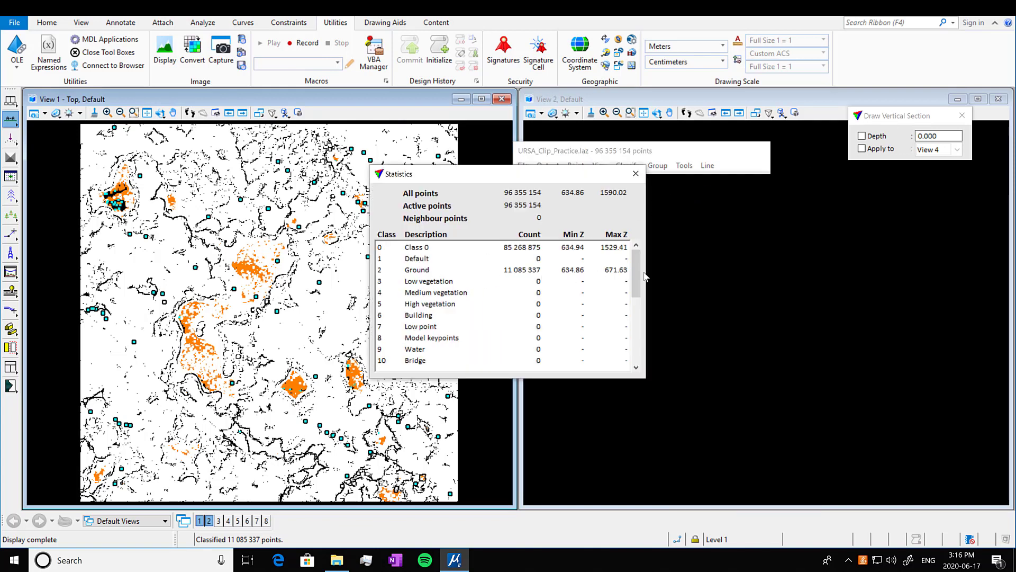
mouse_move(636, 273)
left_mouse_down()
mouse_move(636, 339)
mouse_move(629, 263)
left_mouse_up()
left_click(636, 173)
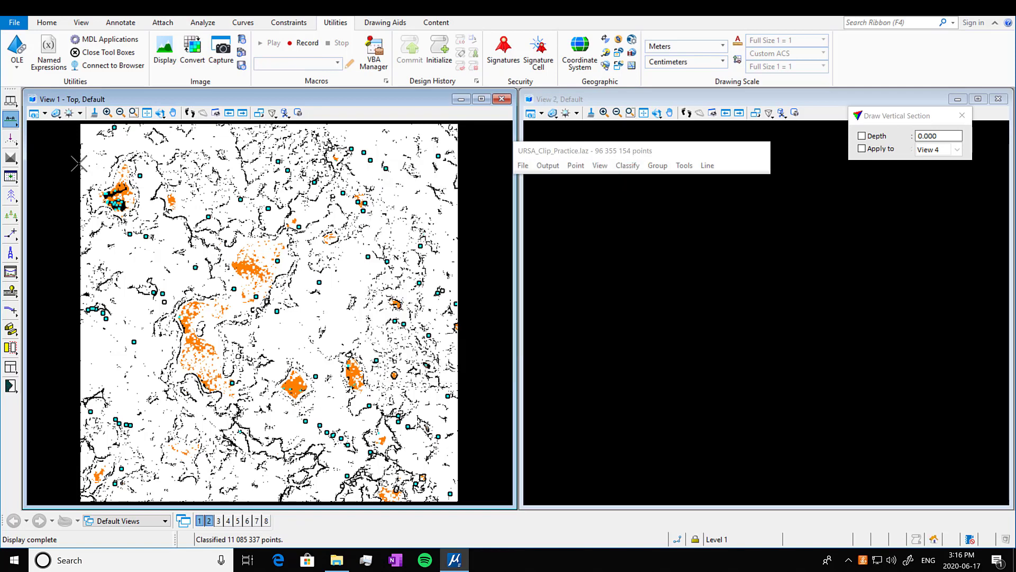
Draw a vertical section about 19.6 m deep across the orange ground patch, zoomed in View 2
left_click(10, 119)
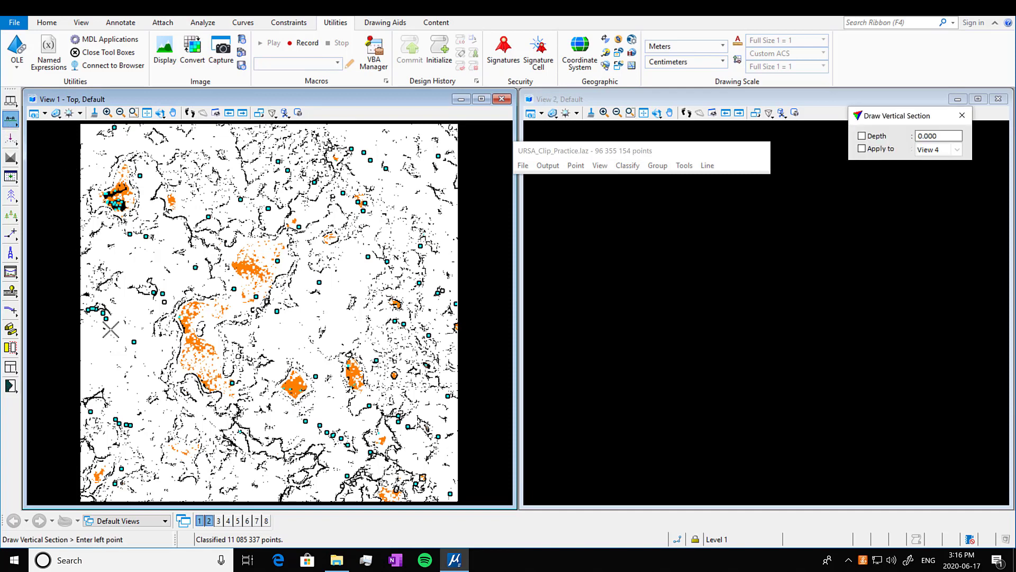
left_click(278, 375)
left_click(289, 380)
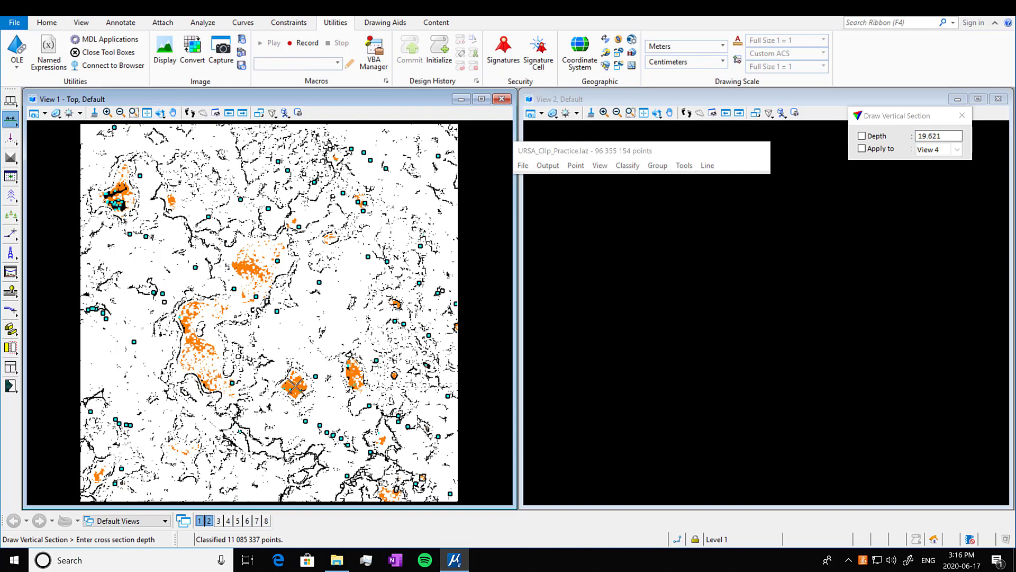
left_click(295, 386)
left_click(599, 319)
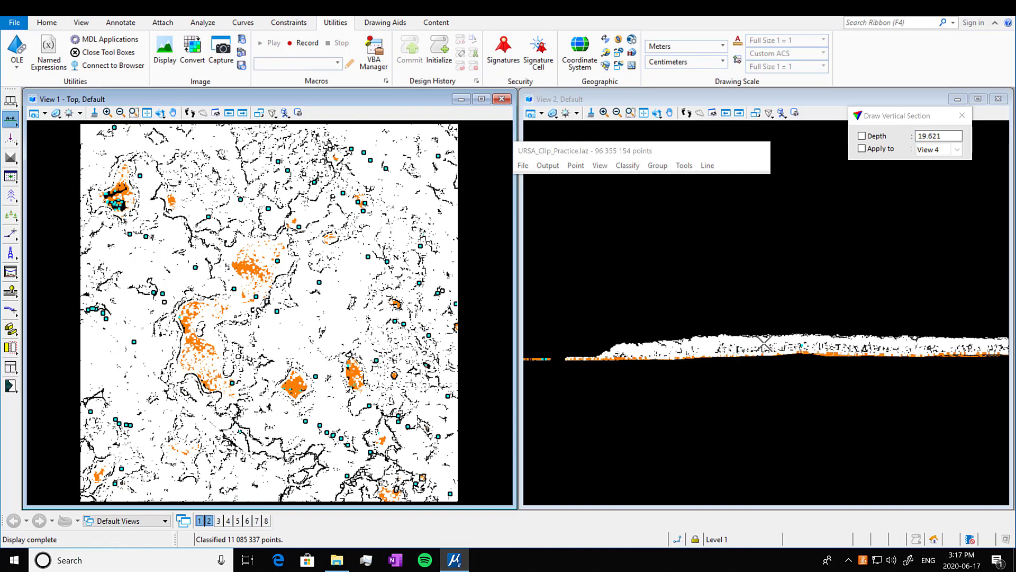
scroll(694, 341, "up", 3)
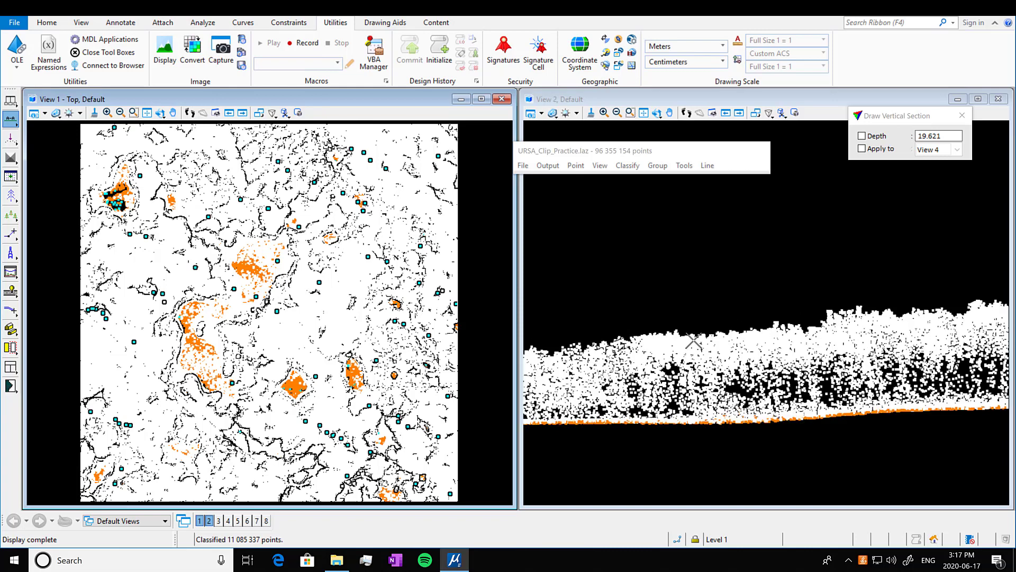
scroll(693, 340, "up", 2)
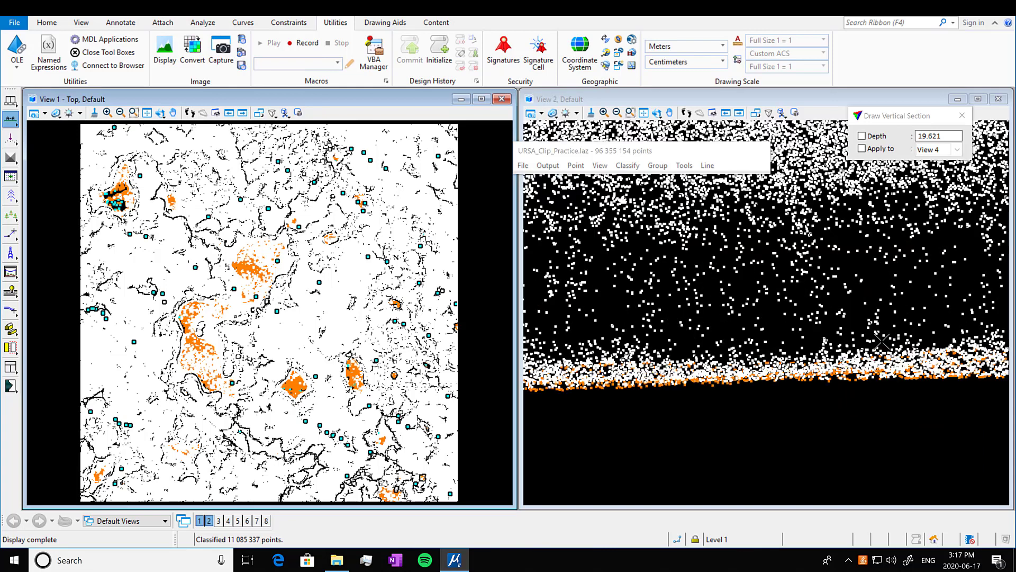
scroll(882, 341, "down", 3)
scroll(632, 360, "up", 2)
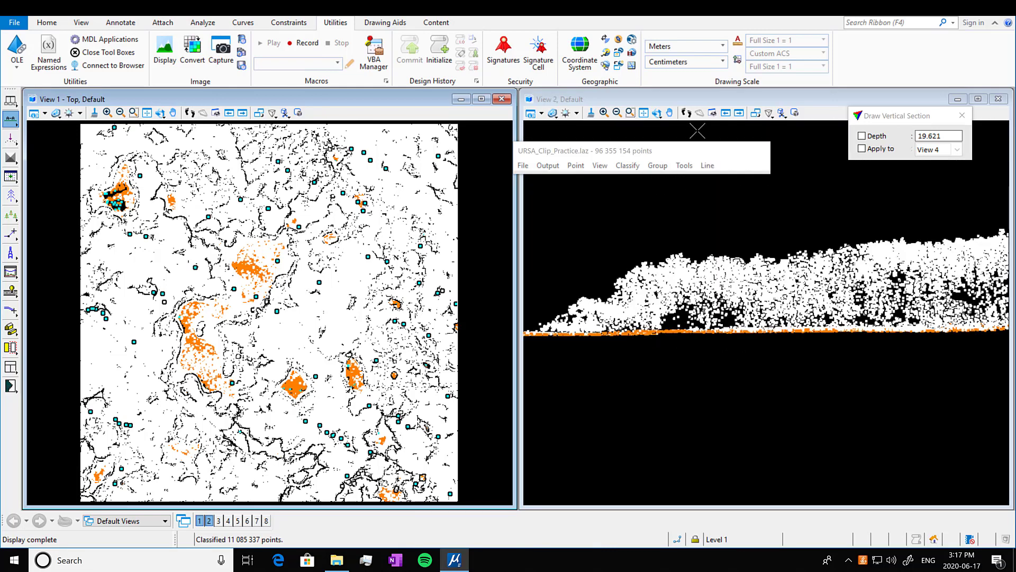
Tilt the profile in View 2 around a pivot point, then open the Classify menu
left_click(656, 112)
left_click(640, 275)
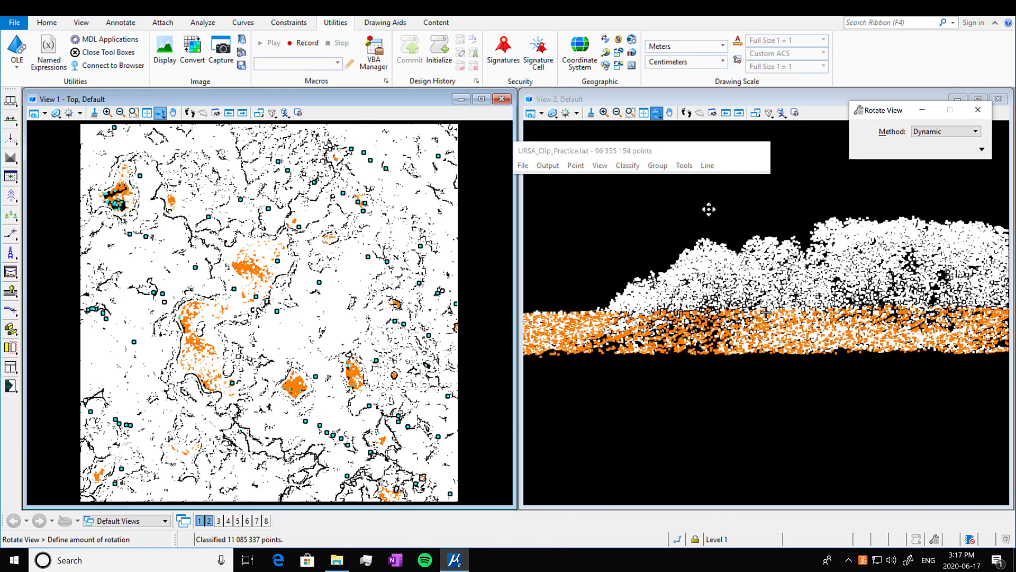
left_click(684, 239)
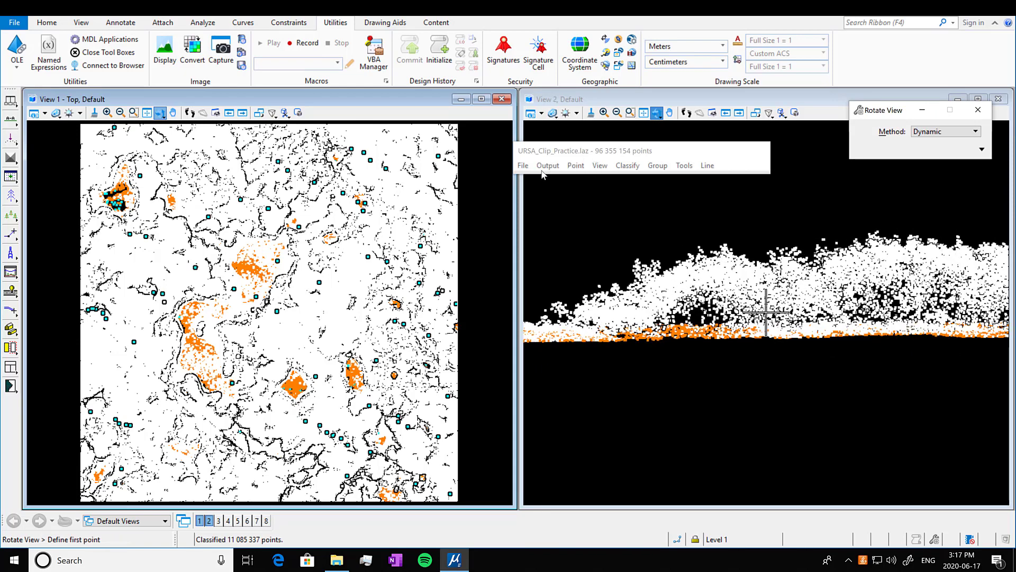
left_click(627, 165)
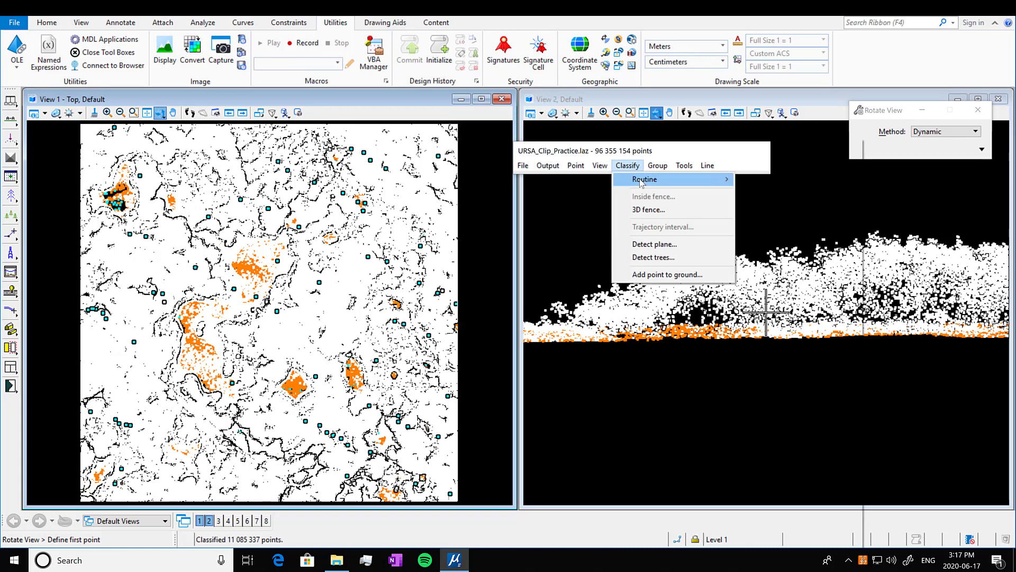
Classify points from Any class up to 2.000 m above 2 - Ground into 3 - Low vegetation
mouse_move(641, 183)
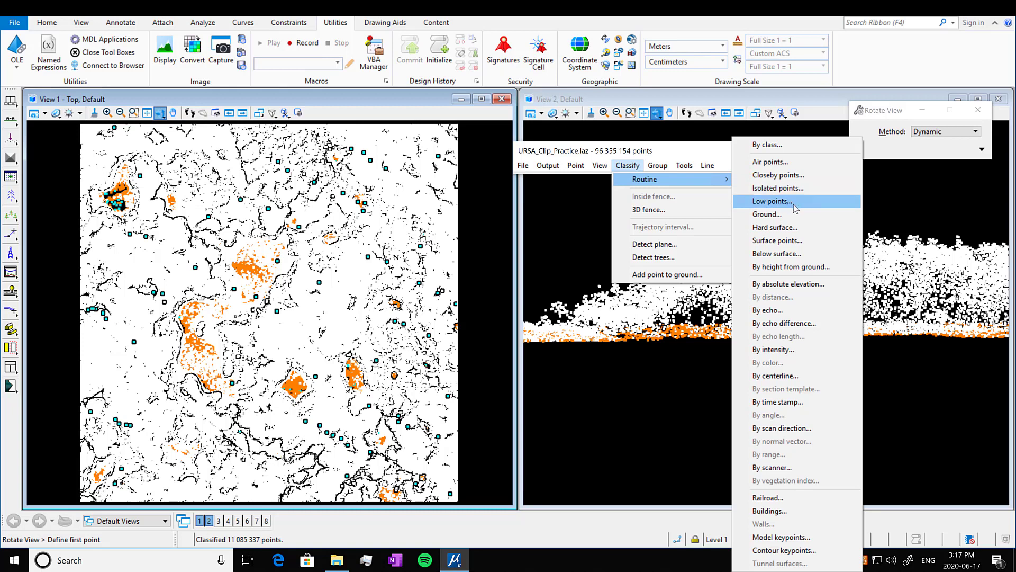
left_click(805, 267)
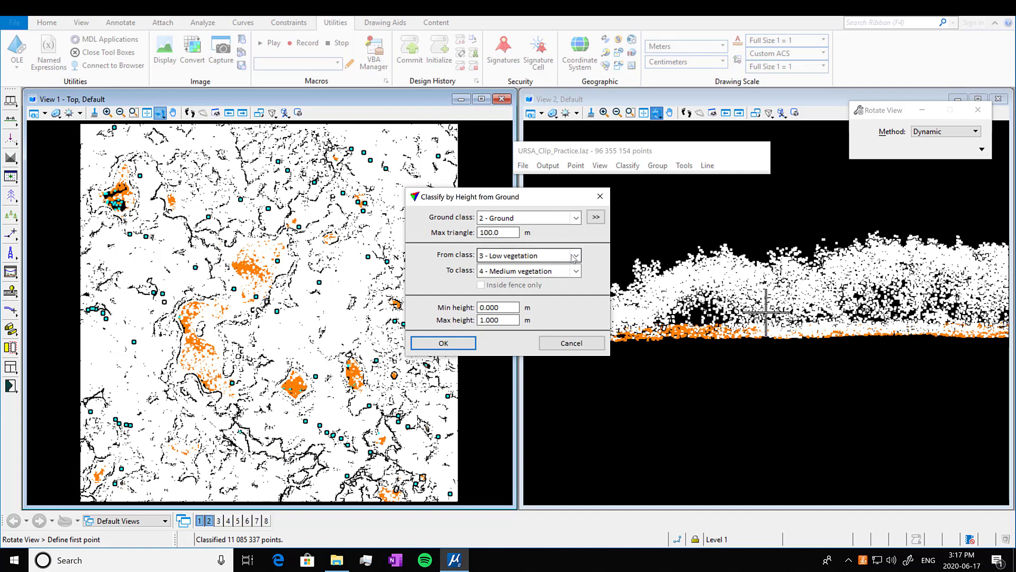
left_click(576, 221)
left_click(576, 220)
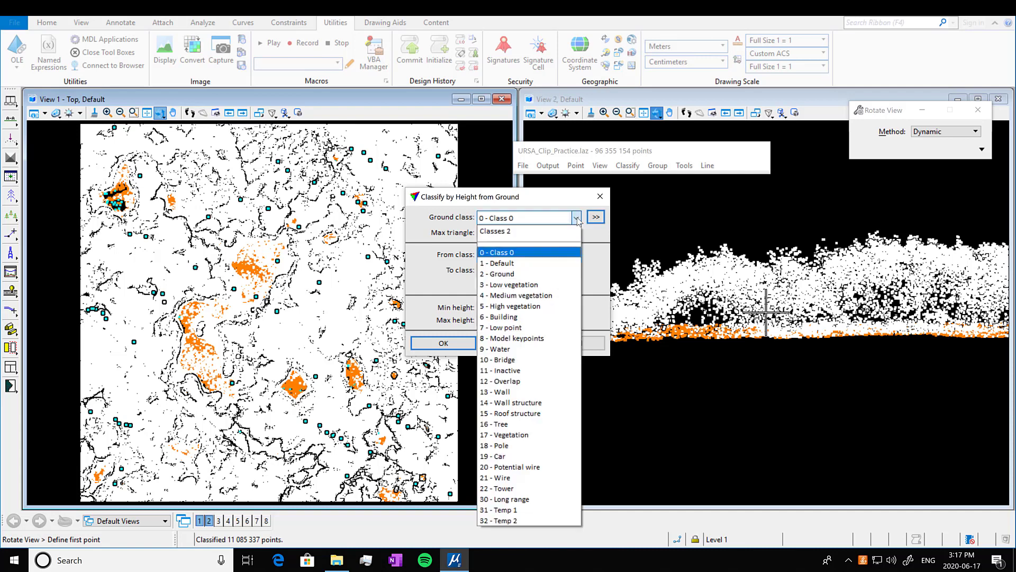
left_click(555, 274)
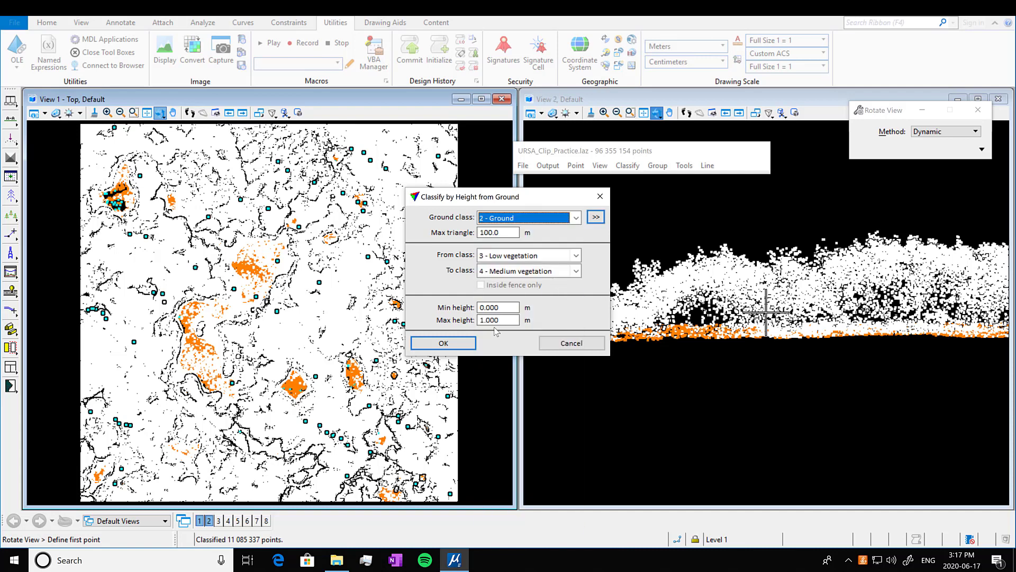
left_click(576, 256)
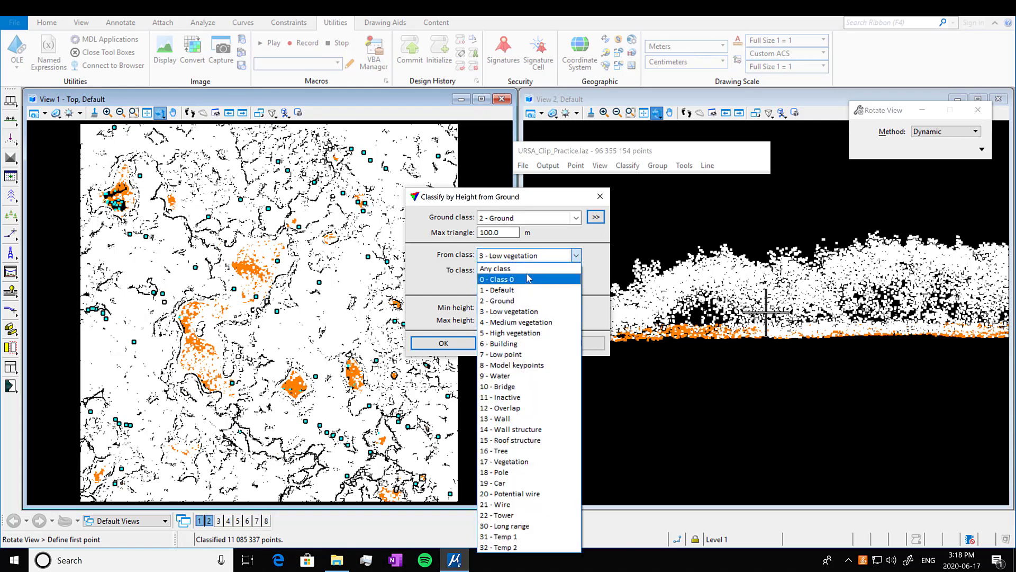
left_click(526, 268)
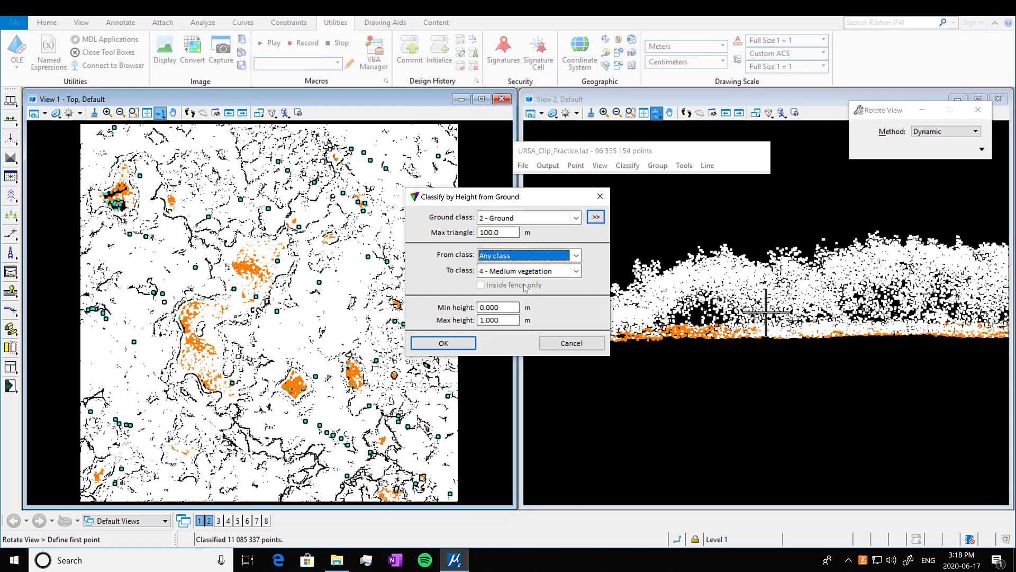
left_click(576, 271)
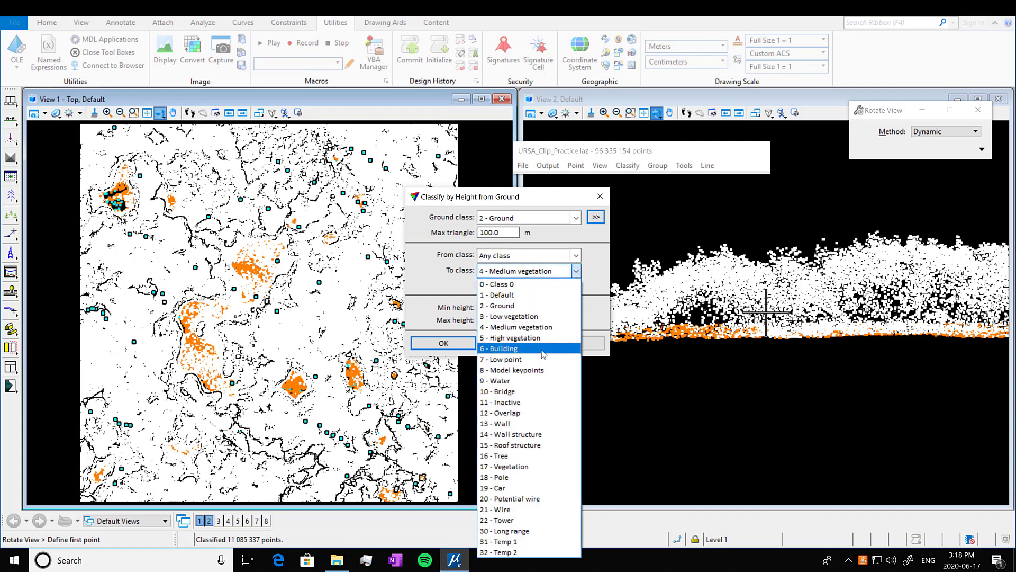
left_click(539, 316)
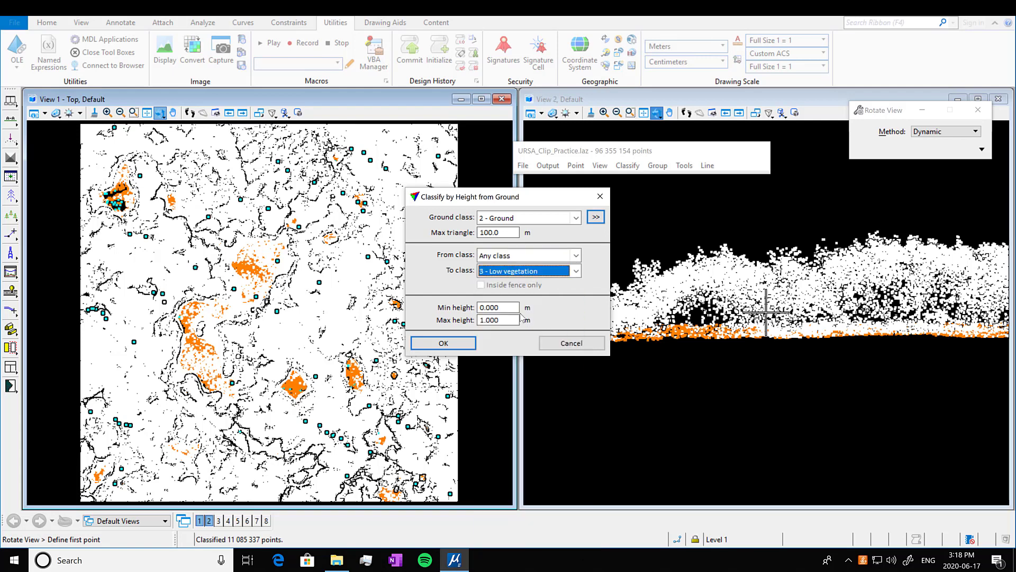
left_click(483, 319)
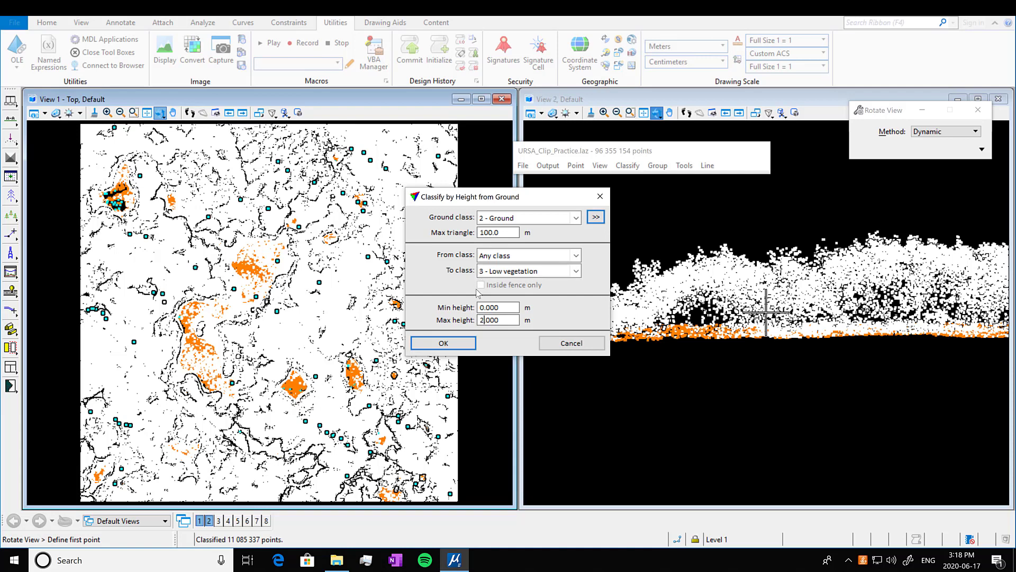
left_click(467, 344)
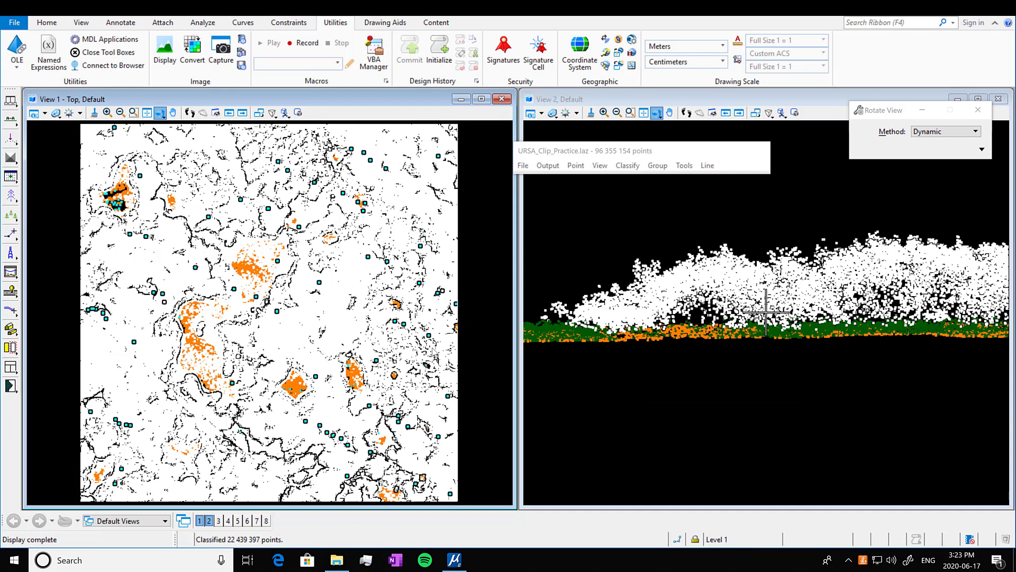
Review statistics listing 22 439 397 Low vegetation points (Z 634.94–672.27), then close them
left_click(685, 166)
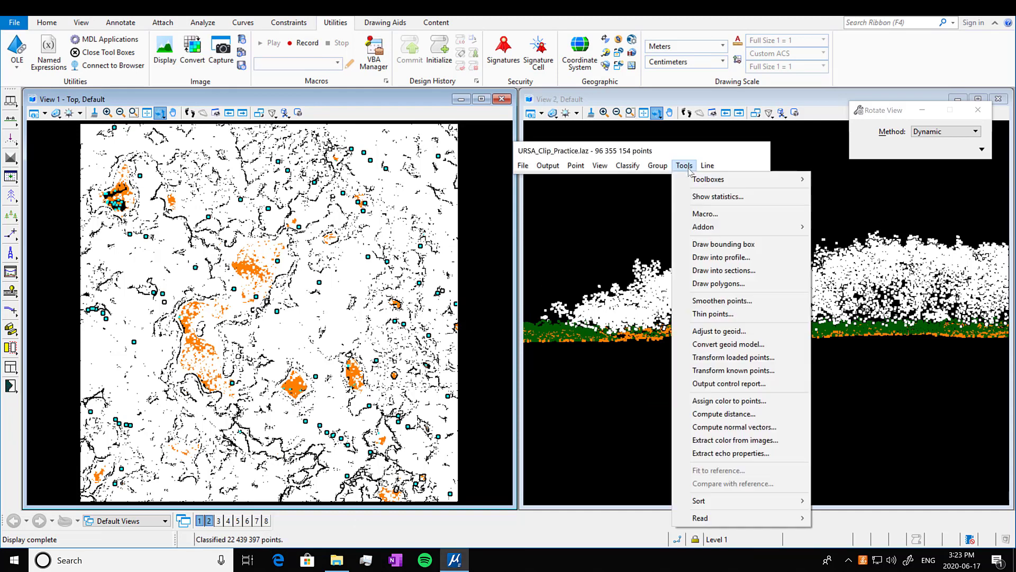
left_click(712, 200)
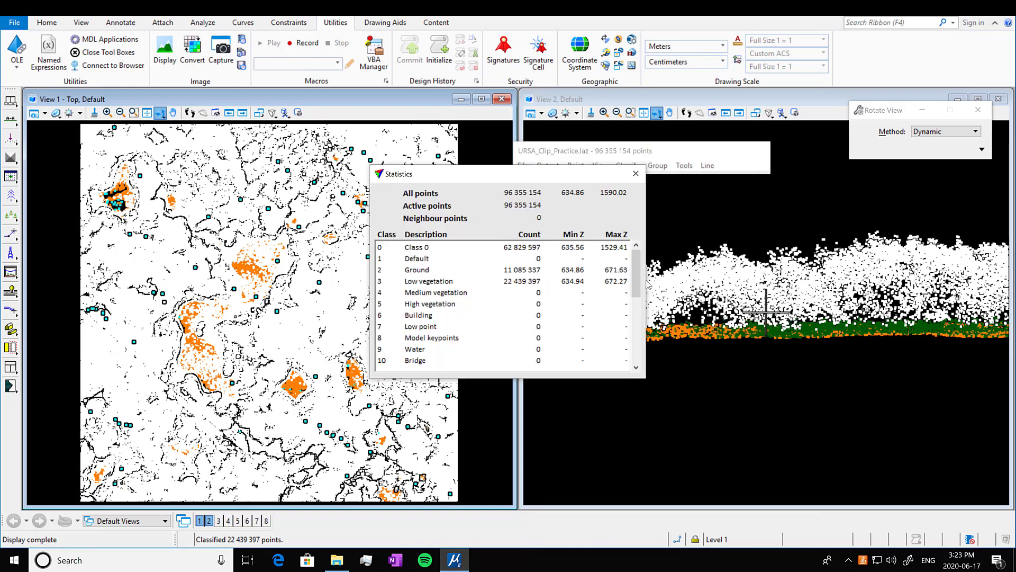
left_click(636, 174)
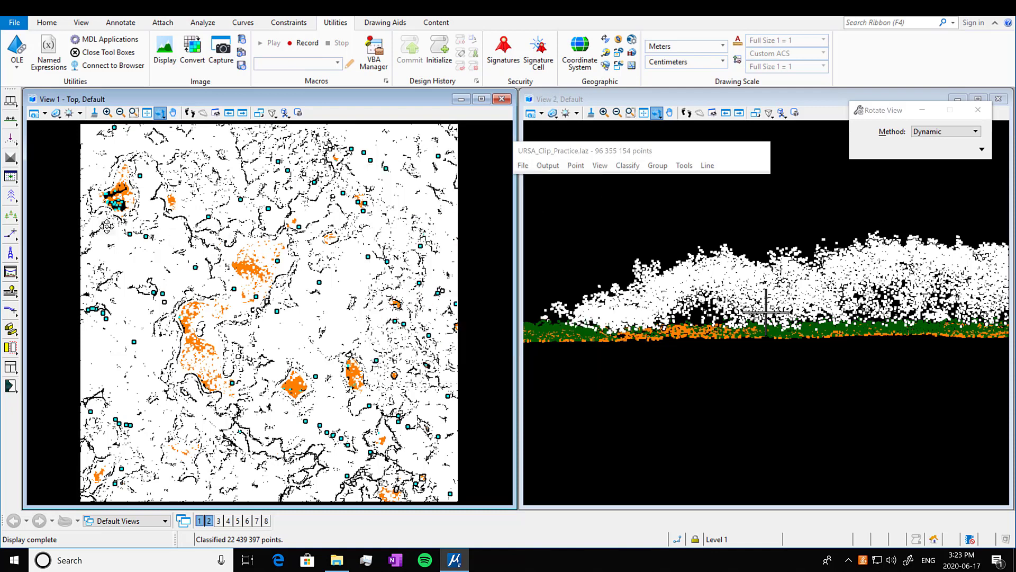
Draw a new vertical section about 84.5 m deep in the top view and zoom into it in View 2
left_click(11, 119)
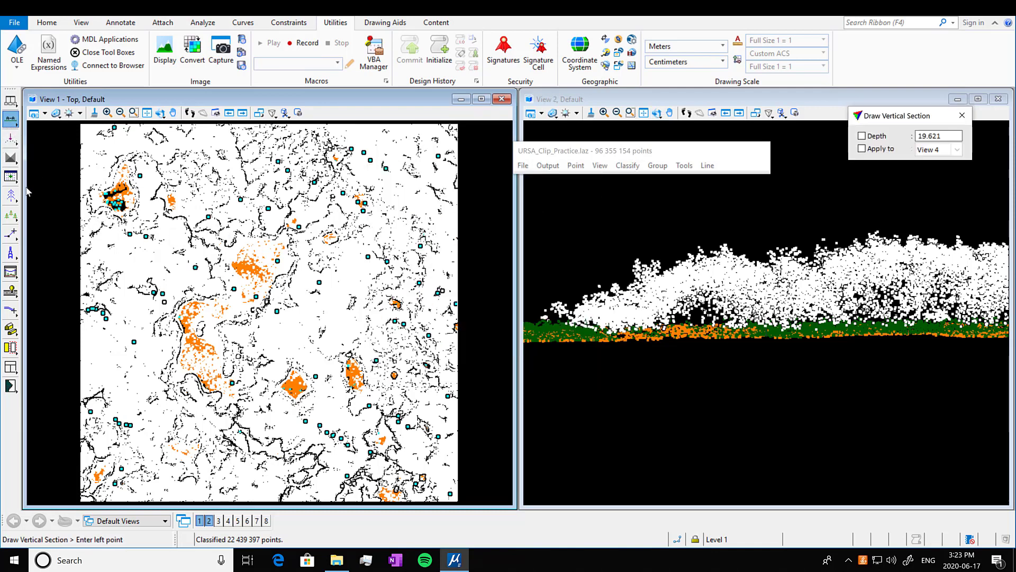
left_click(302, 384)
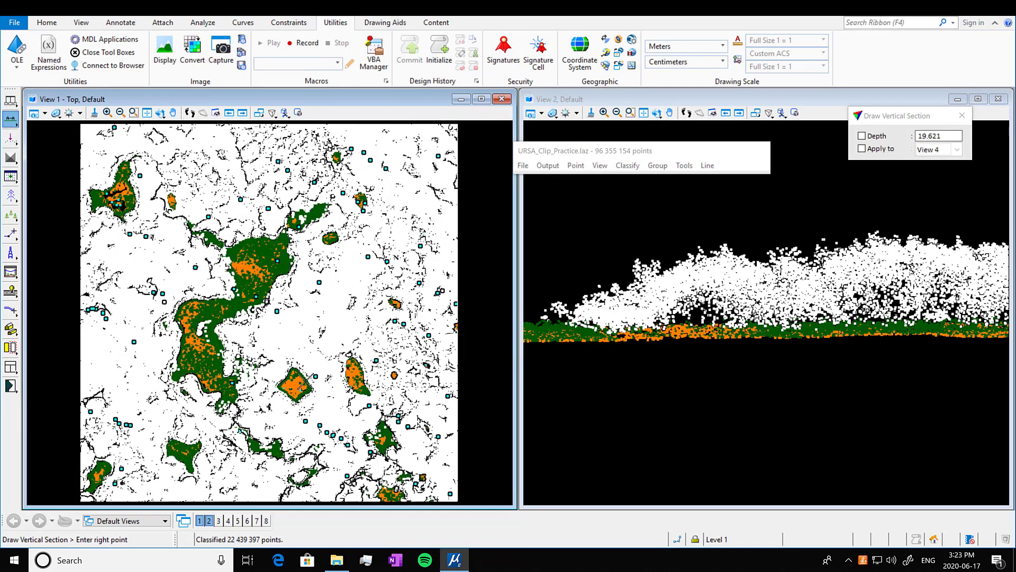
left_click(309, 376)
left_click(309, 377)
left_click(566, 264)
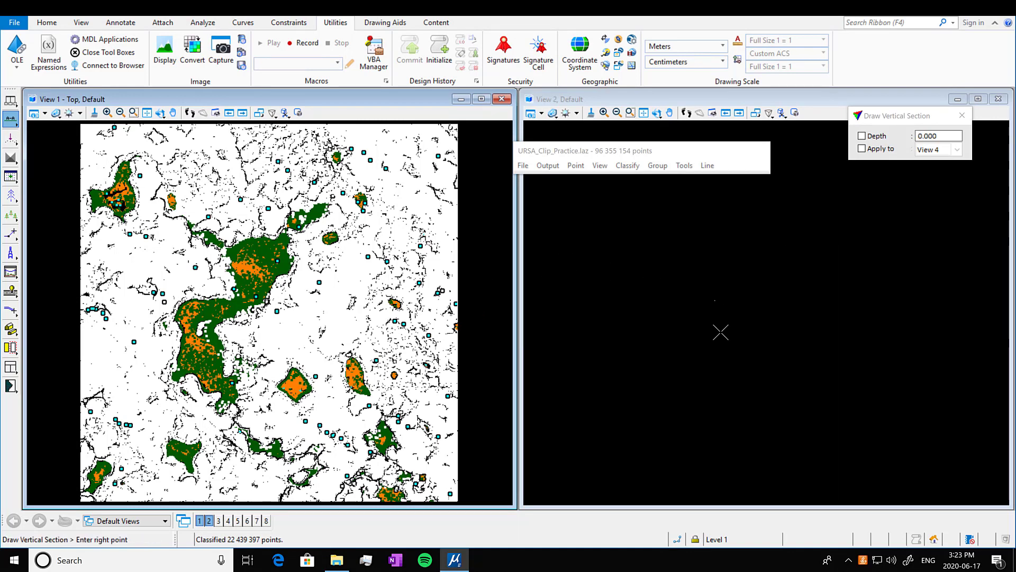
left_click(713, 113)
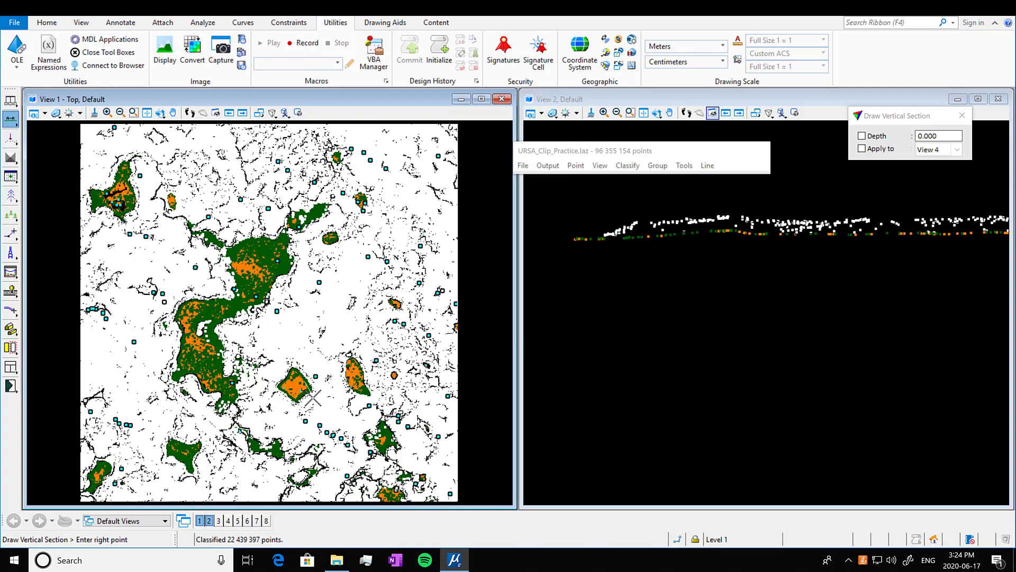
left_click(303, 378)
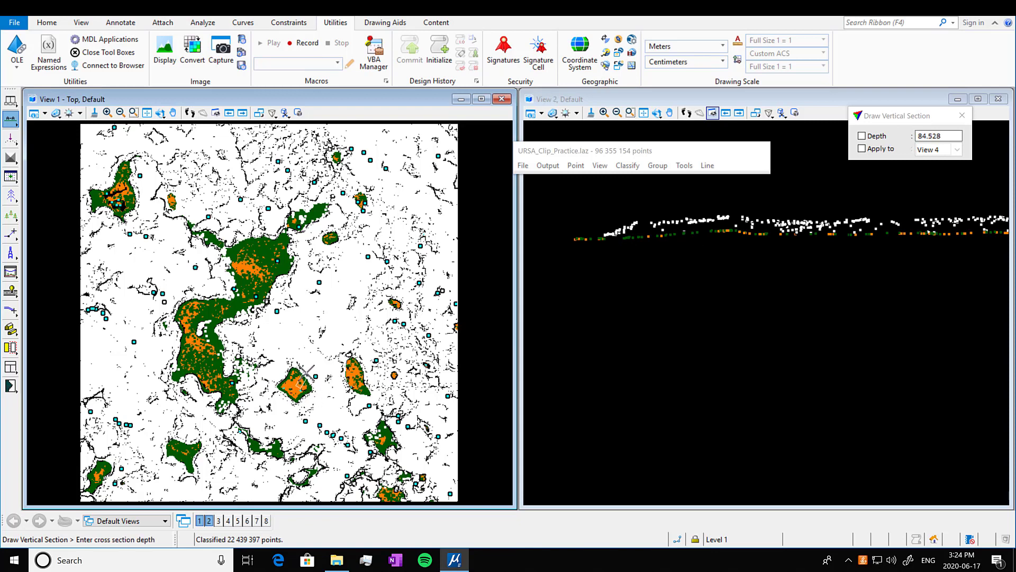
left_click(306, 373)
left_click(614, 318)
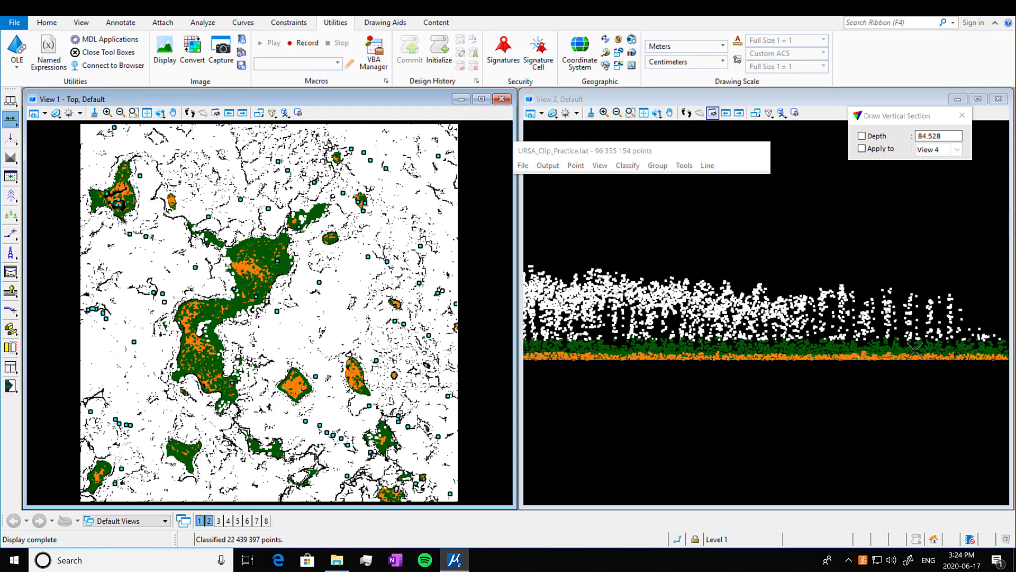
scroll(914, 351, "up", 3)
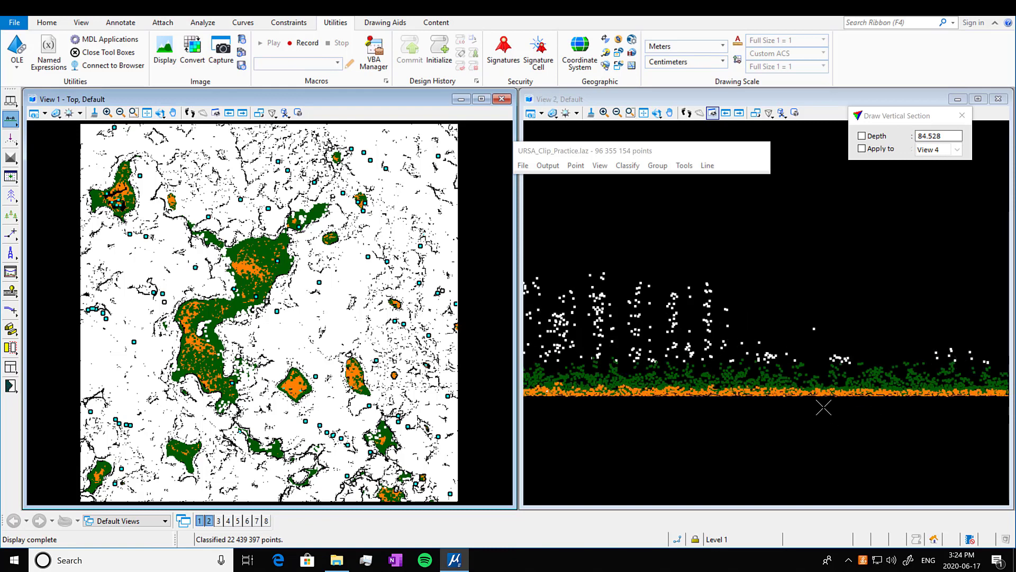
scroll(823, 406, "up", 2)
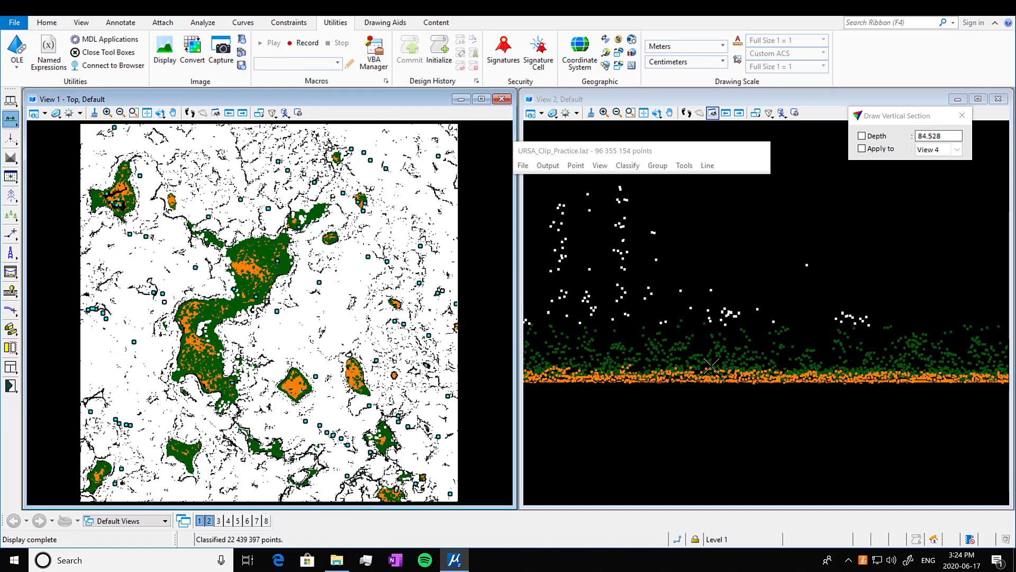
Classify 0 - Class 0 points 2 to 40 m above ground into 5 - High vegetation
left_click(630, 166)
mouse_move(688, 180)
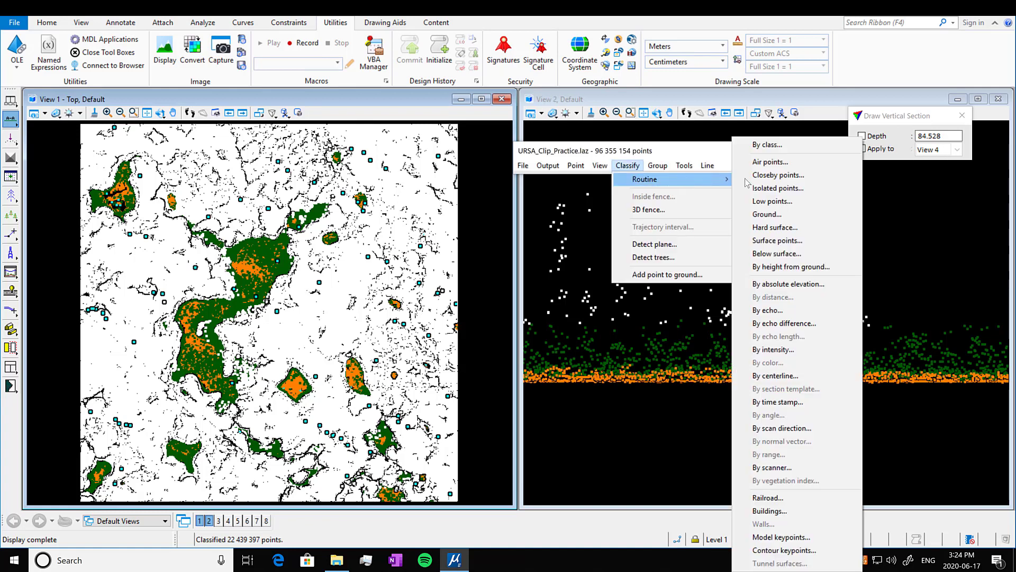
left_click(793, 267)
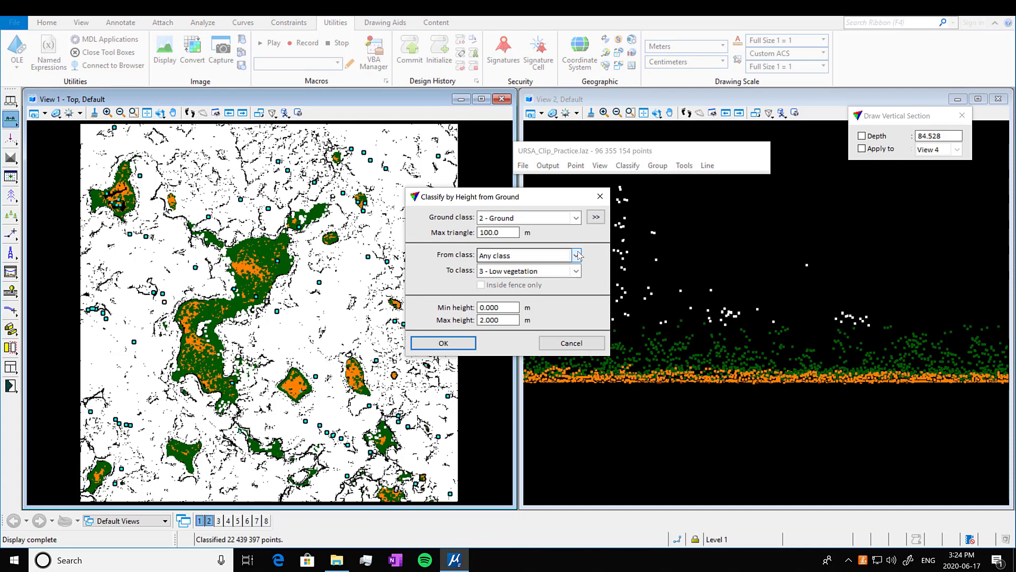
left_click(577, 255)
left_click(529, 273)
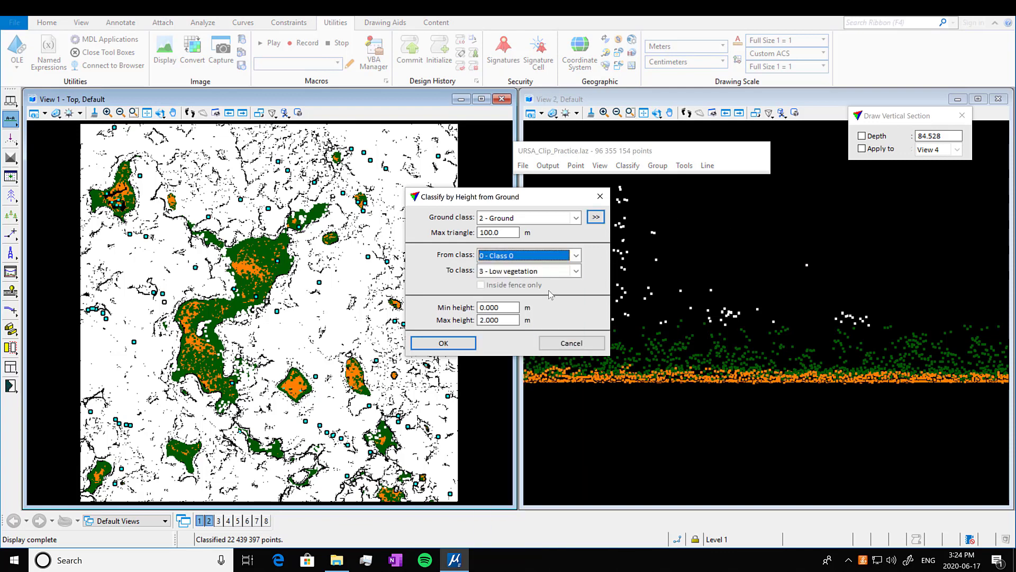
left_click(576, 270)
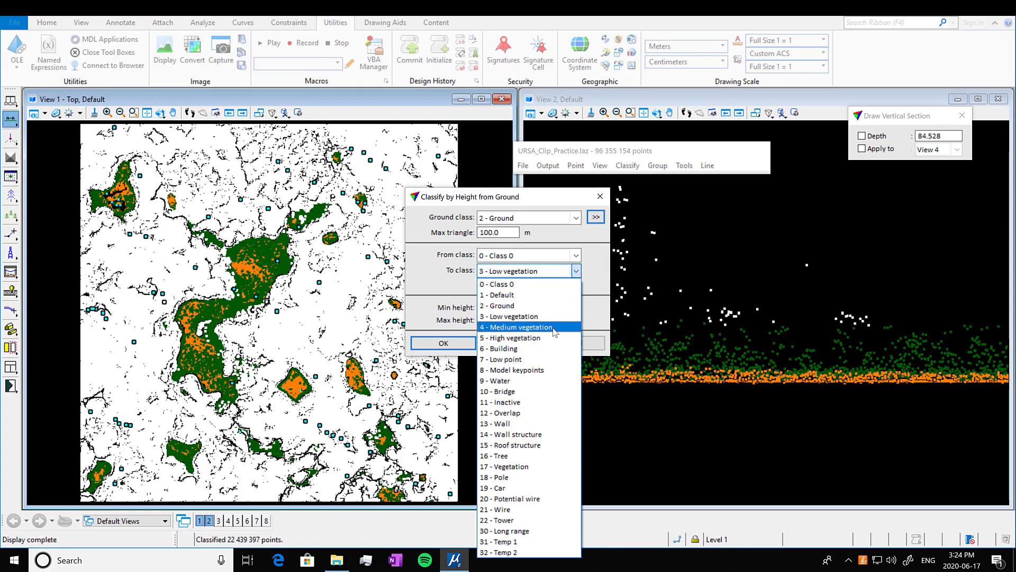
left_click(555, 338)
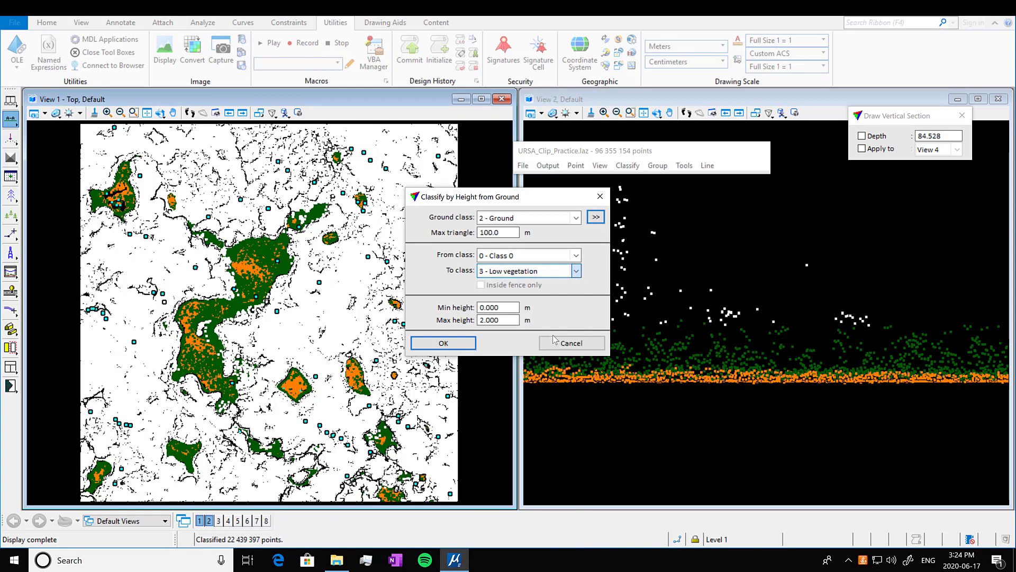
left_click(502, 307)
double_click(475, 307)
type("2")
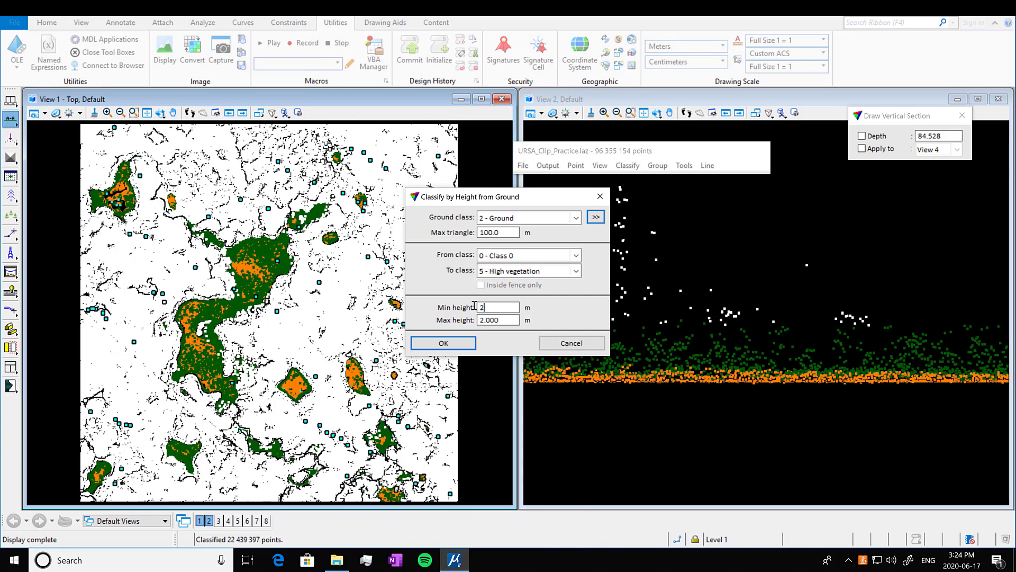
key("Tab")
type("40.00")
left_click(468, 345)
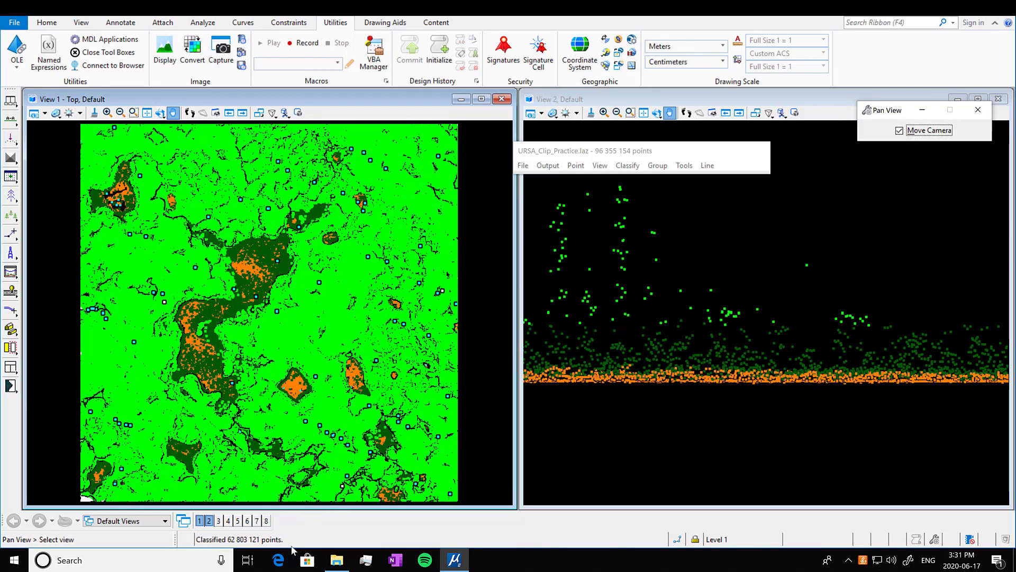
left_click(683, 166)
left_click(694, 195)
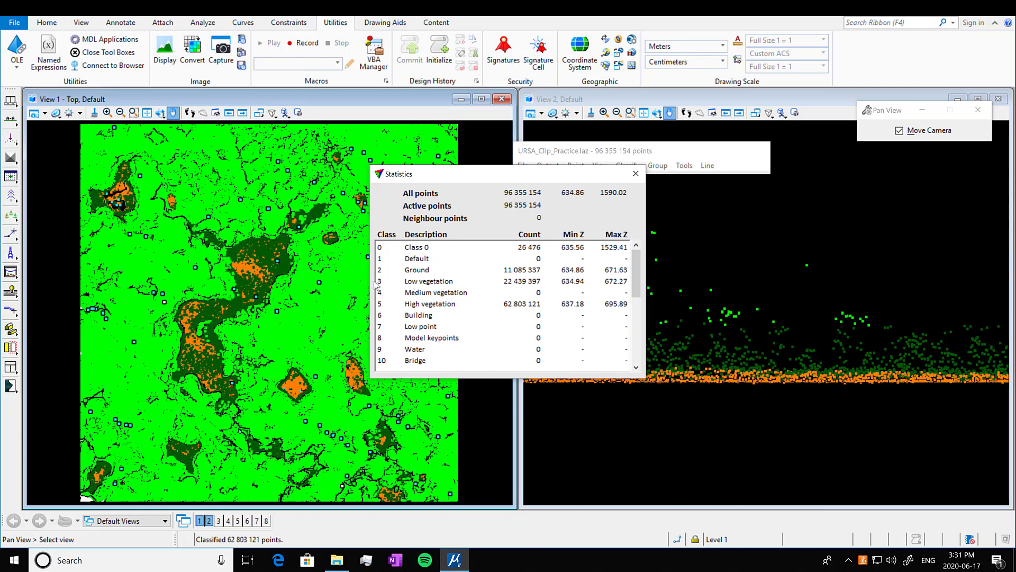
left_click(635, 173)
Start Save points As and select only Low vegetation (3) and High vegetation (5)
left_click(524, 167)
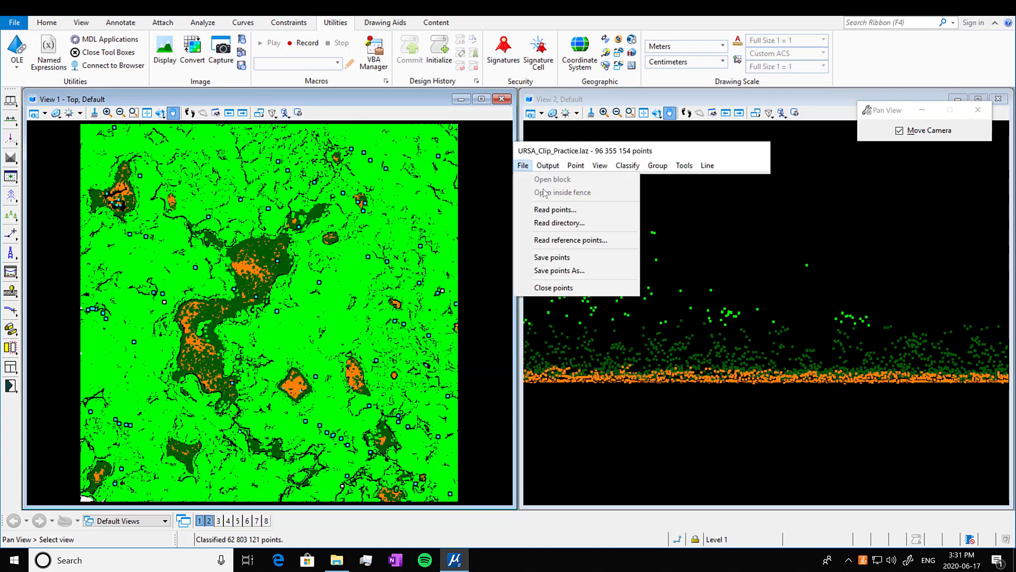
left_click(571, 271)
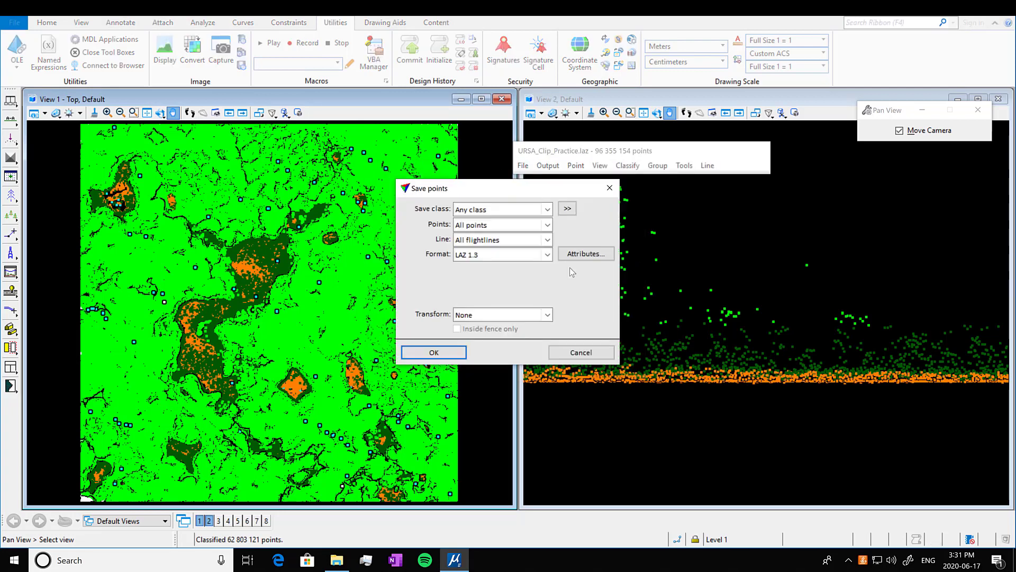
left_click_drag(528, 189, 440, 187)
left_click(479, 208)
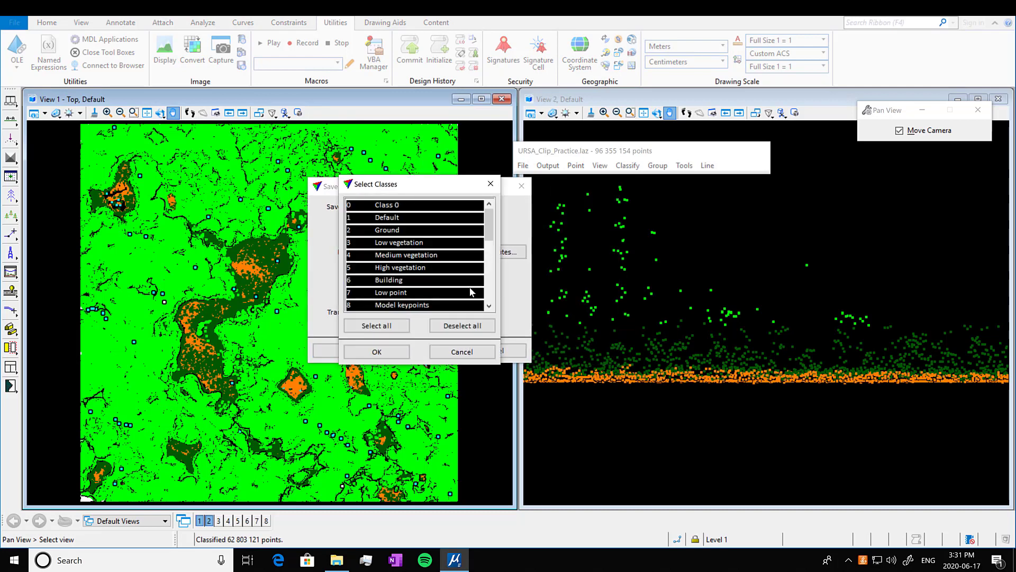
left_click(462, 325)
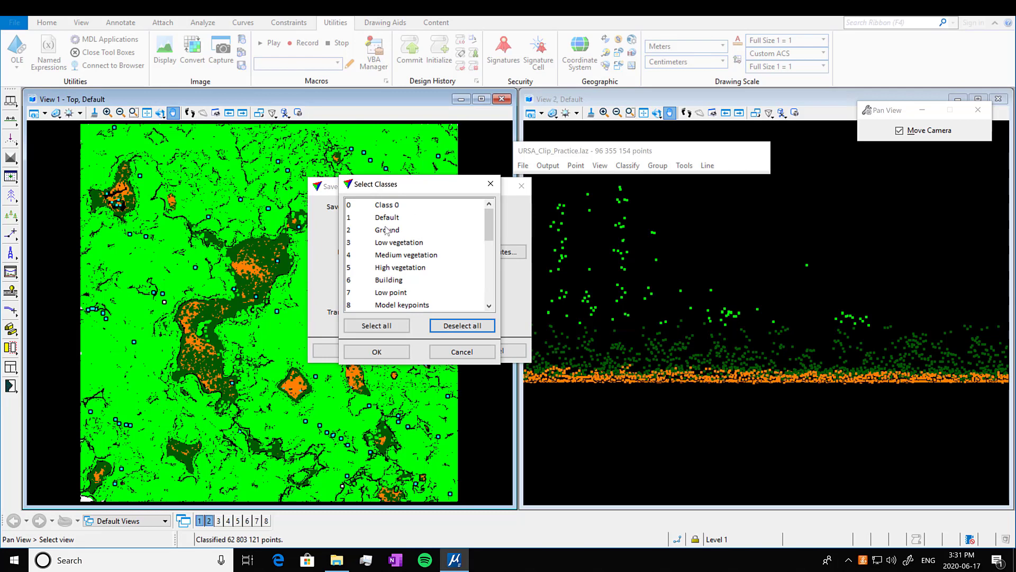
left_click(390, 243)
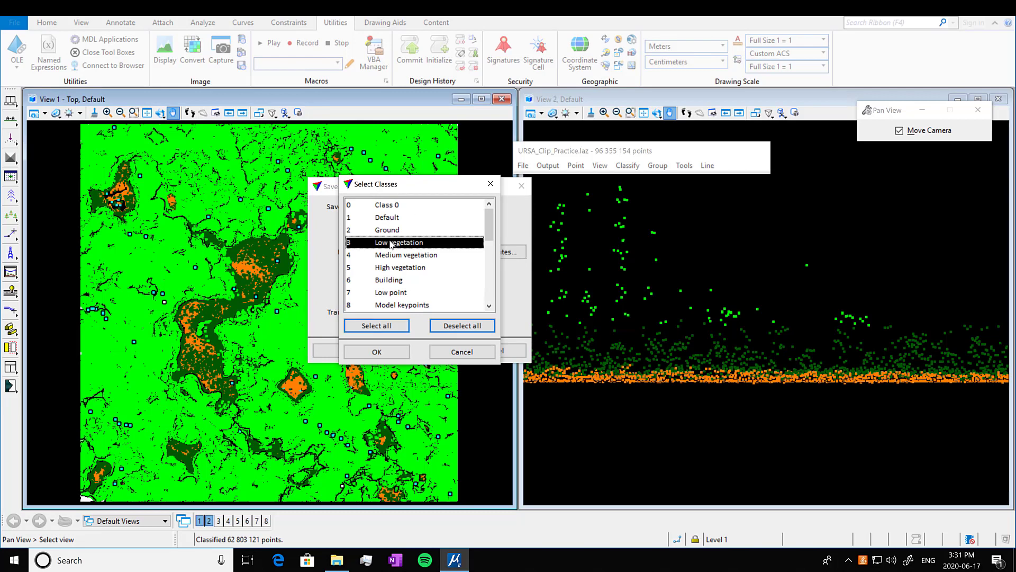
left_click(392, 268)
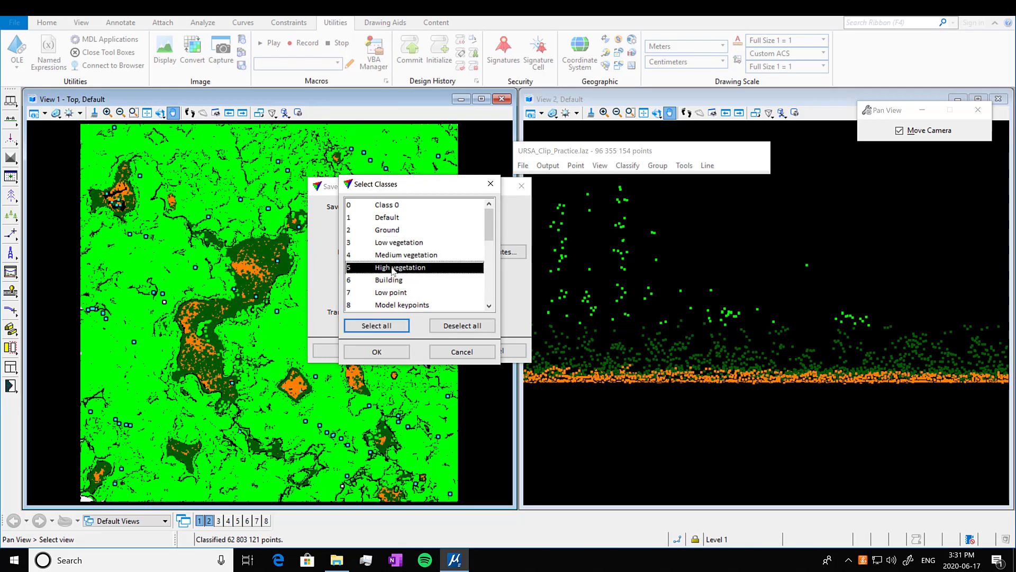
left_click(399, 243, "ctrl")
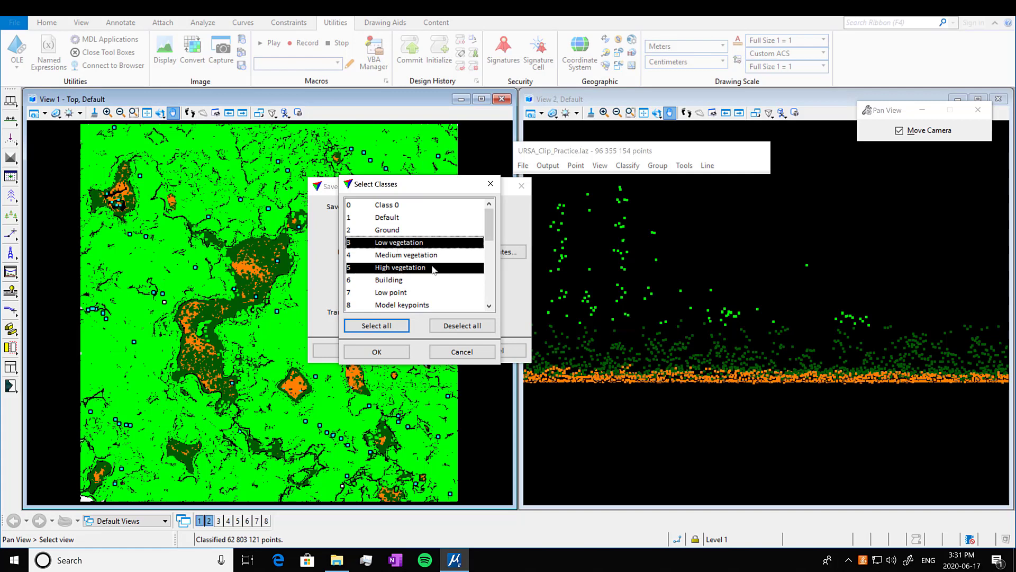
left_click(396, 352)
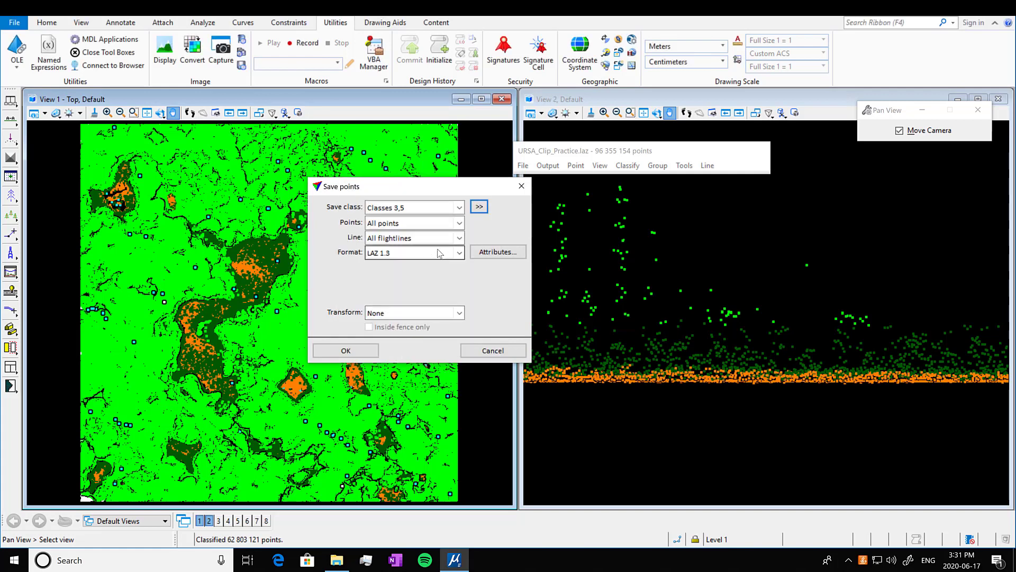
Keep LAZ 1.3 as the output format and accept the save settings
left_click(460, 253)
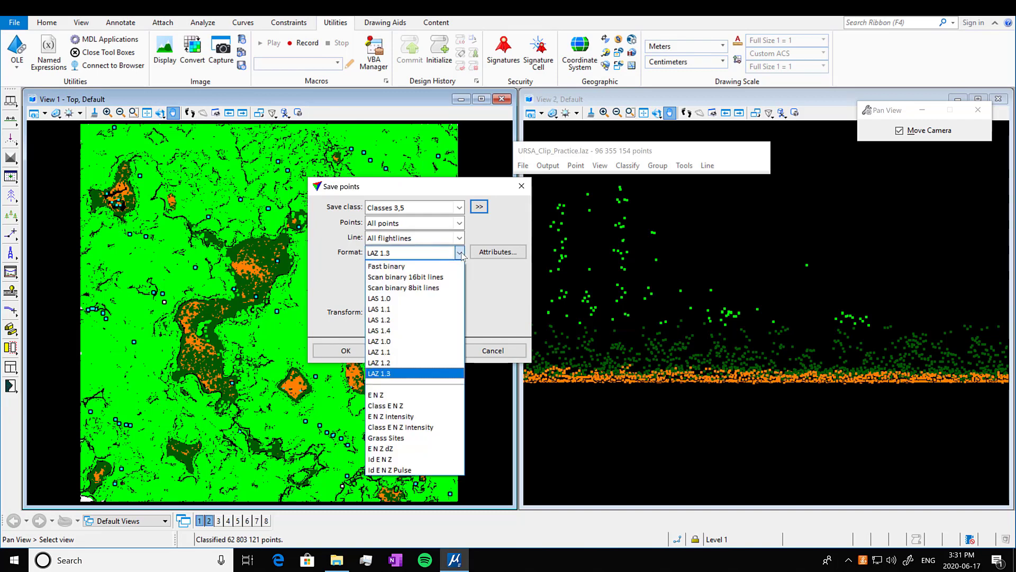
left_click(460, 253)
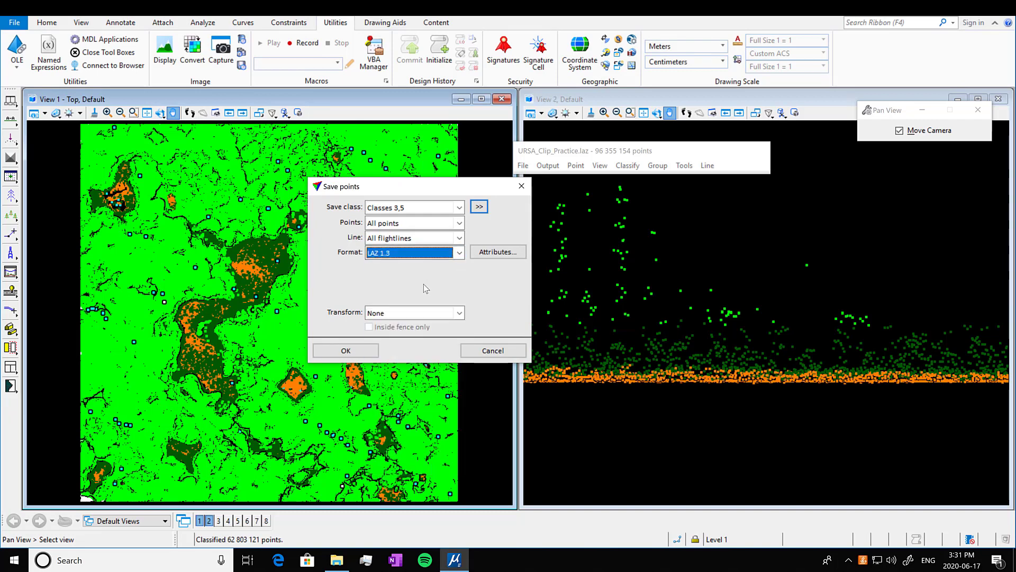
left_click(369, 352)
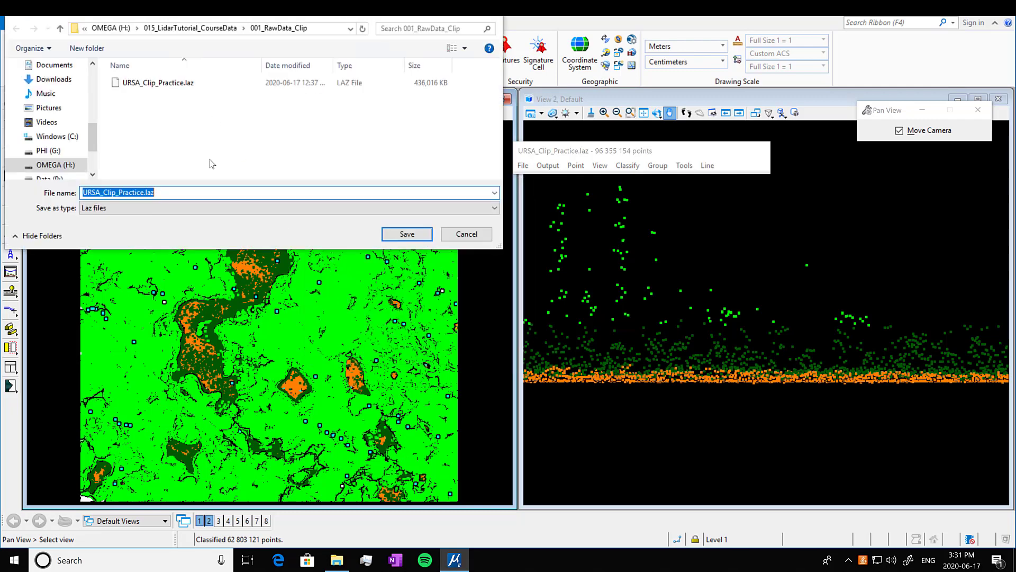
Go up to 002_Classified_noProjectTiles_TS and save the file as Lidar_nongnd_veg
type("URSA_")
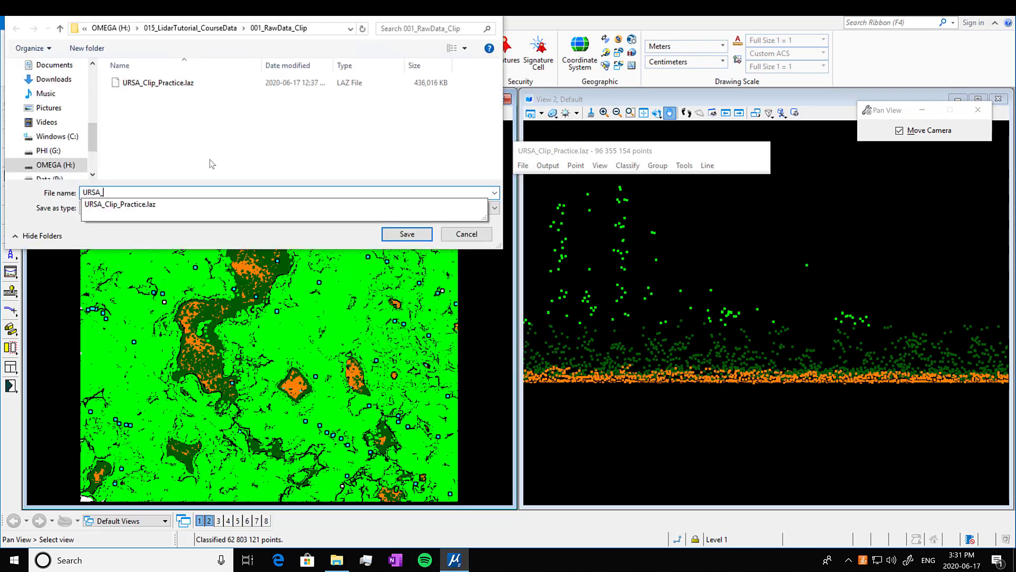
type("Pract")
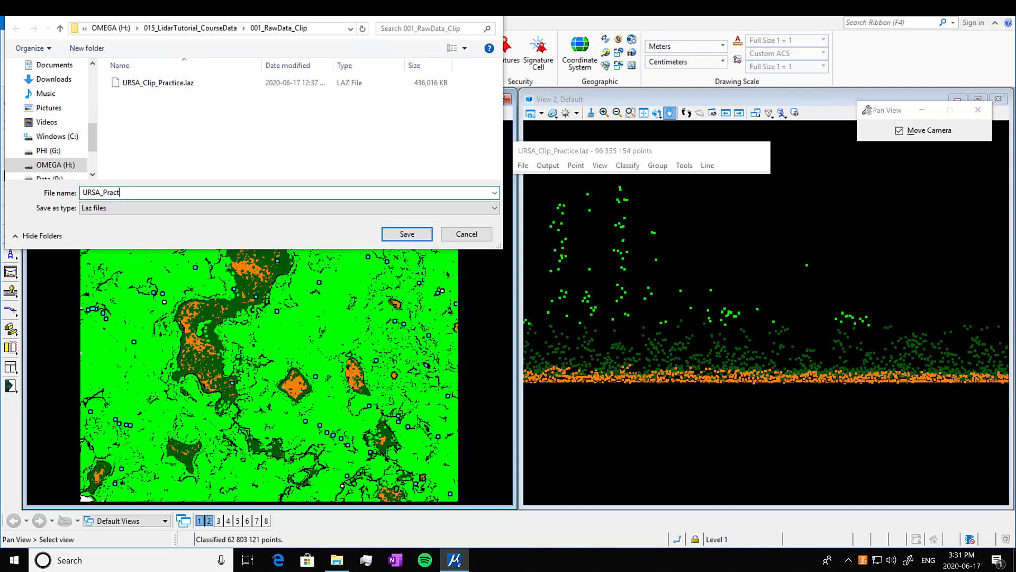
key("BackSpace")
key("BackSpace")
key("BackSpace")
key("BackSpace")
key("BackSpace")
key("BackSpace")
key("BackSpace")
key("BackSpace")
key("BackSpace")
key("BackSpace")
left_click(190, 29)
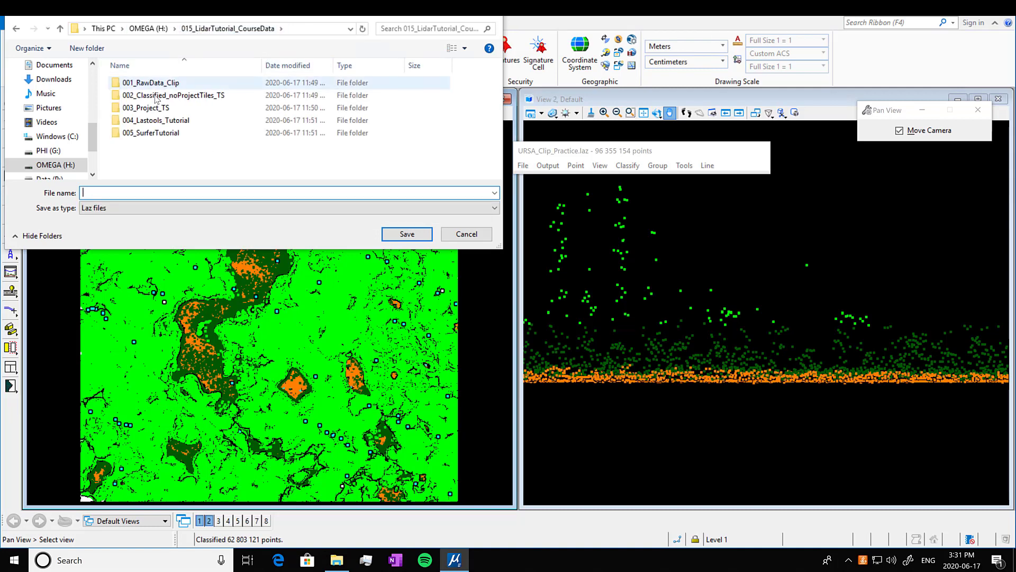
double_click(155, 96)
left_click(126, 192)
type("Lidar_nongnd_veg")
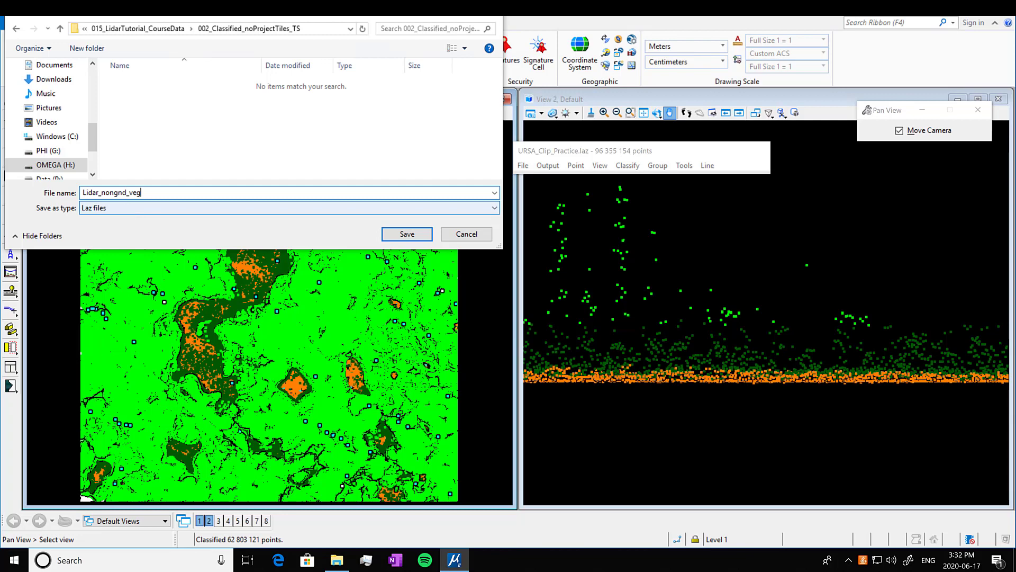
left_click(411, 236)
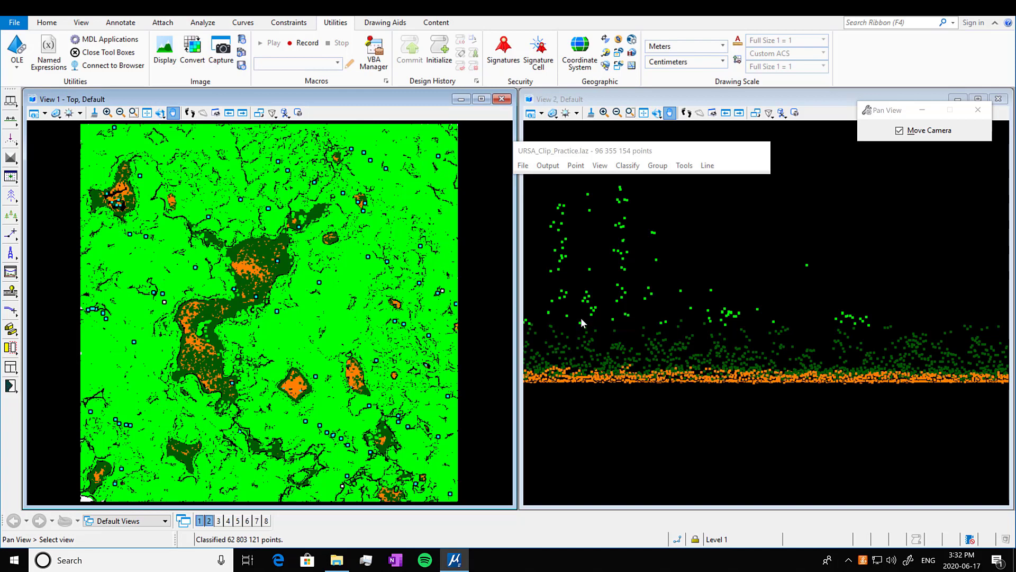
Browse OMEGA (H:) > 015_LidarTutorial_CourseData > 002_Classified_noProjectTiles_TS to find Lidar_nongnd_veg.laz
left_click(334, 561)
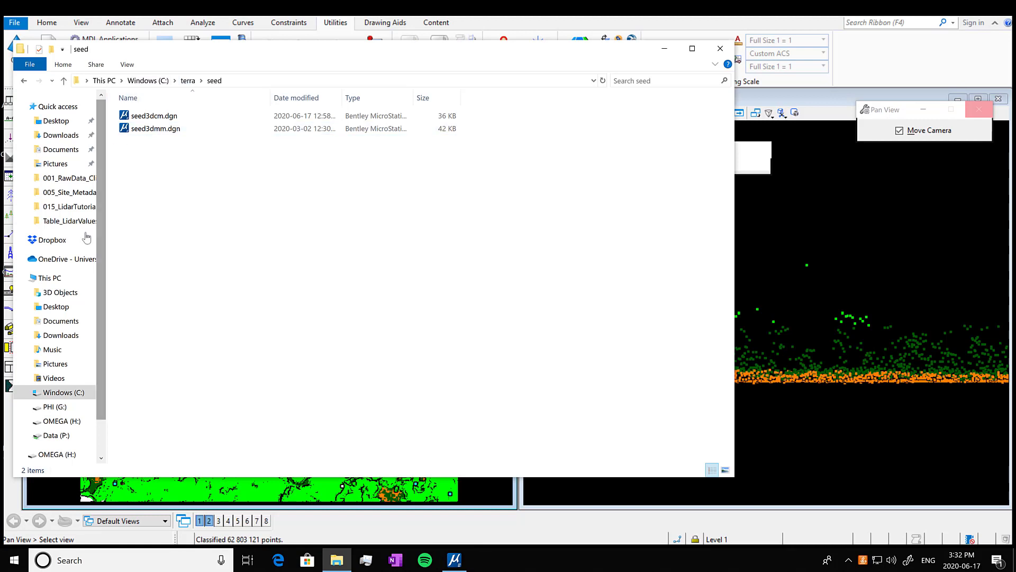
left_click(67, 420)
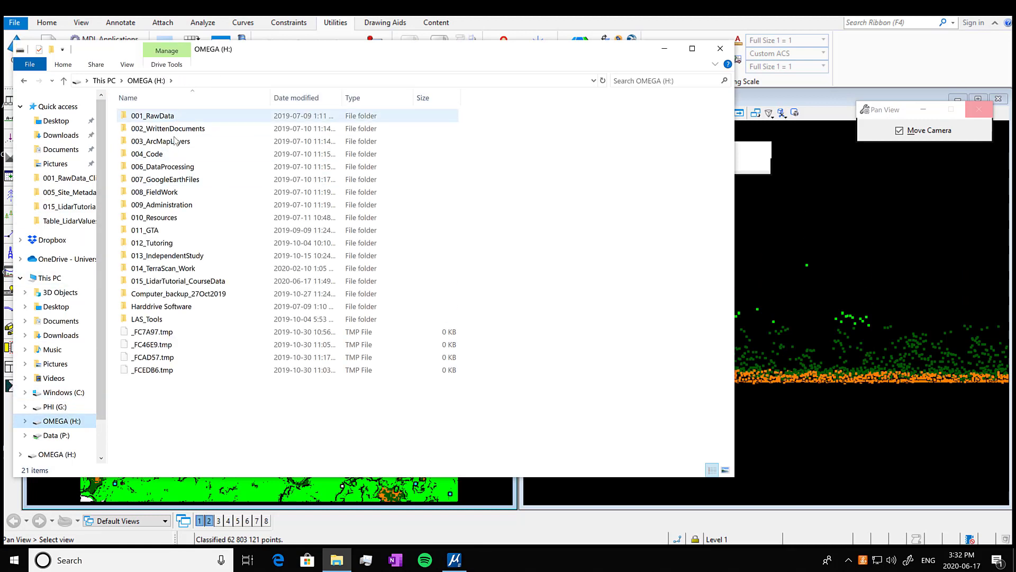
double_click(180, 280)
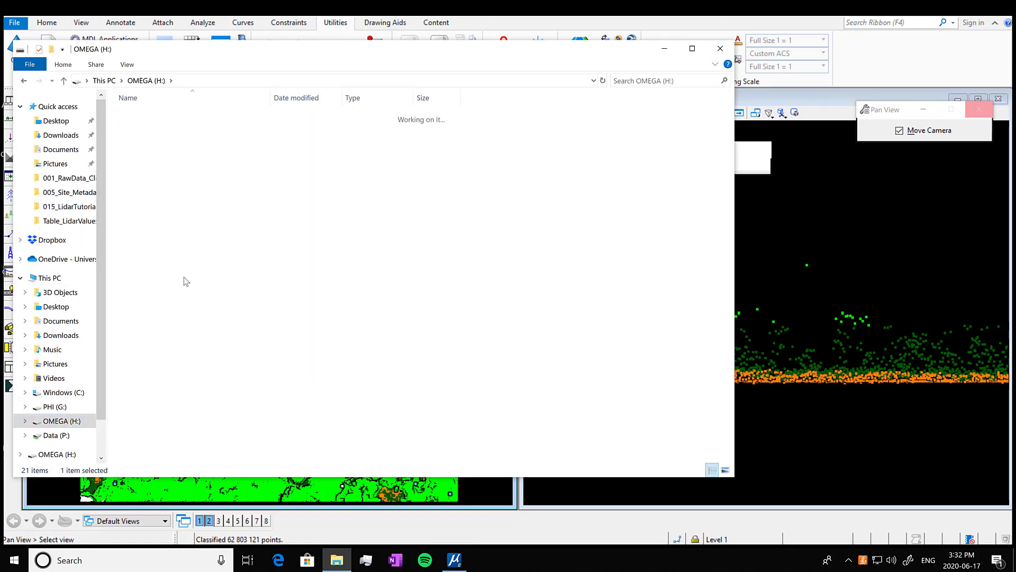
double_click(199, 130)
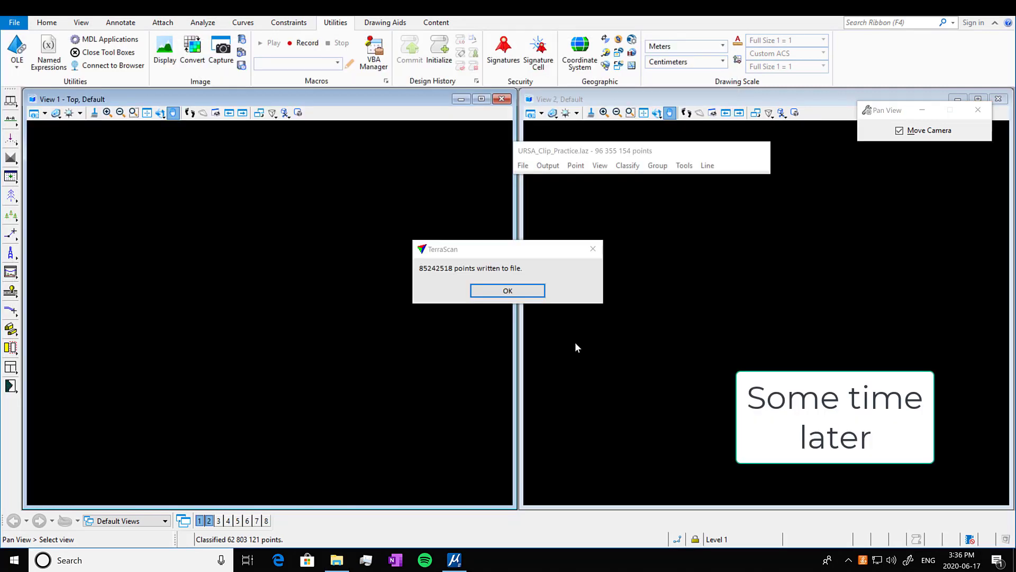
Dismiss the notice and set up saving only the Ground class to a new file
left_click(507, 290)
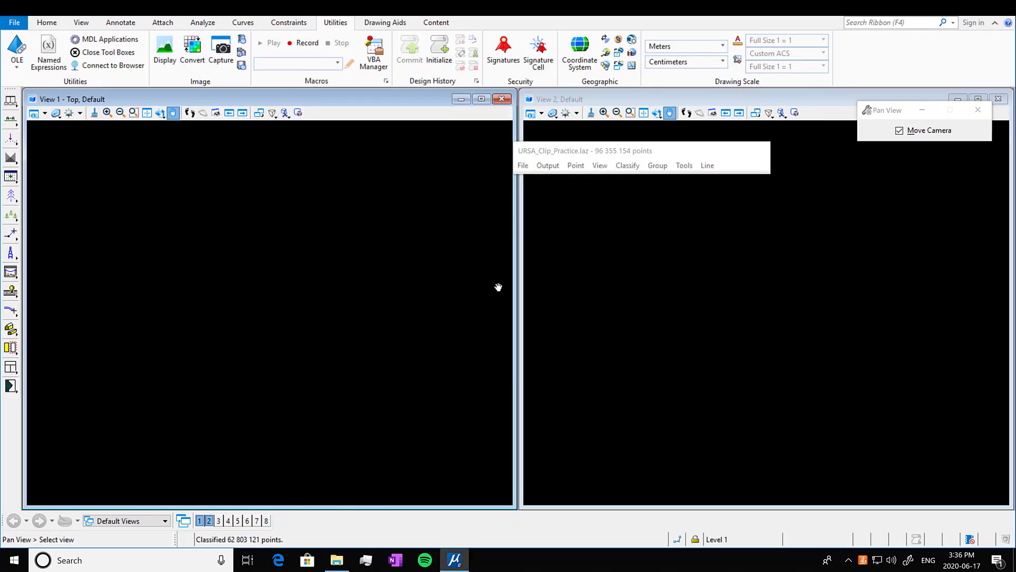
left_click(578, 156)
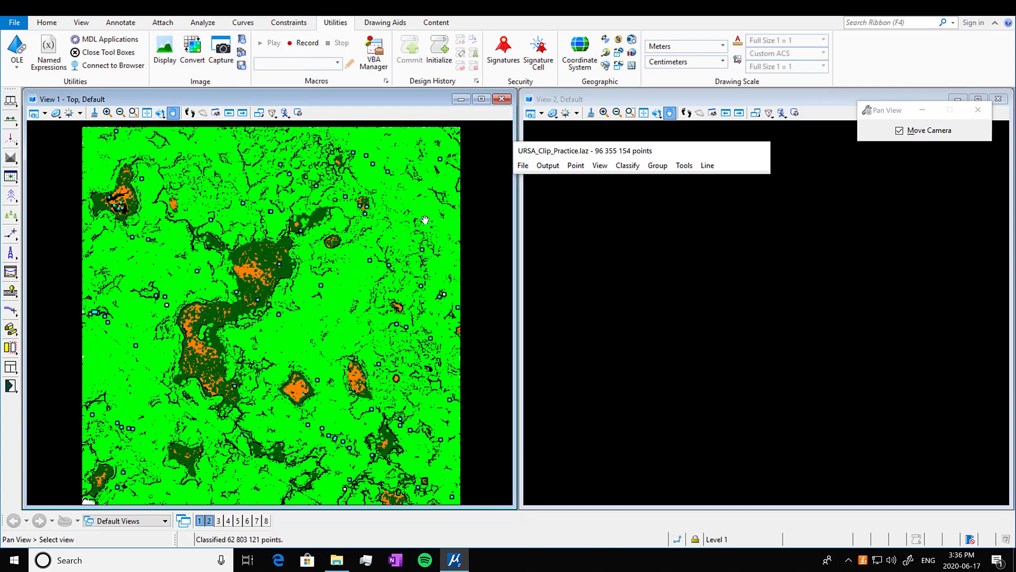
left_click(523, 165)
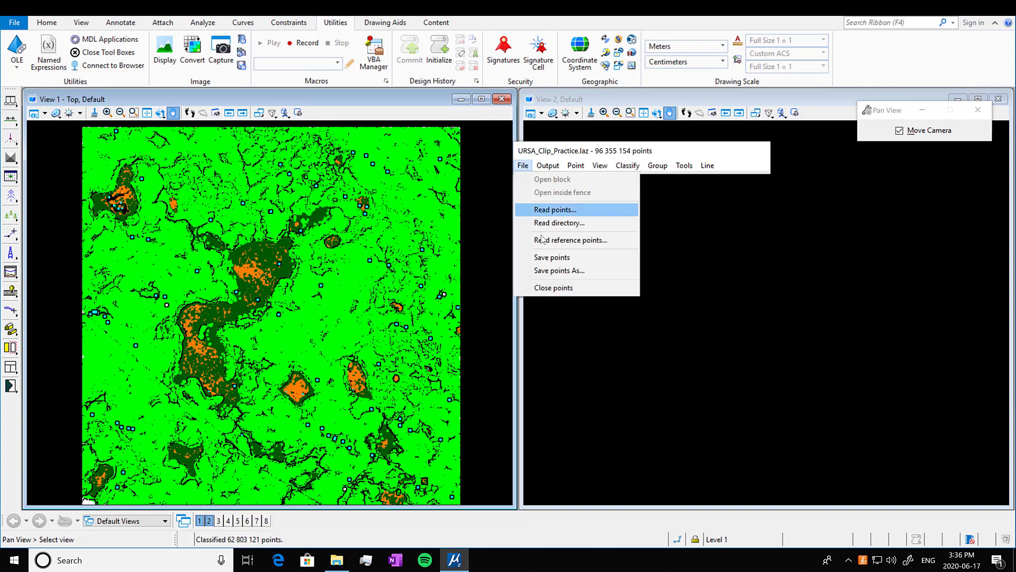
left_click(554, 271)
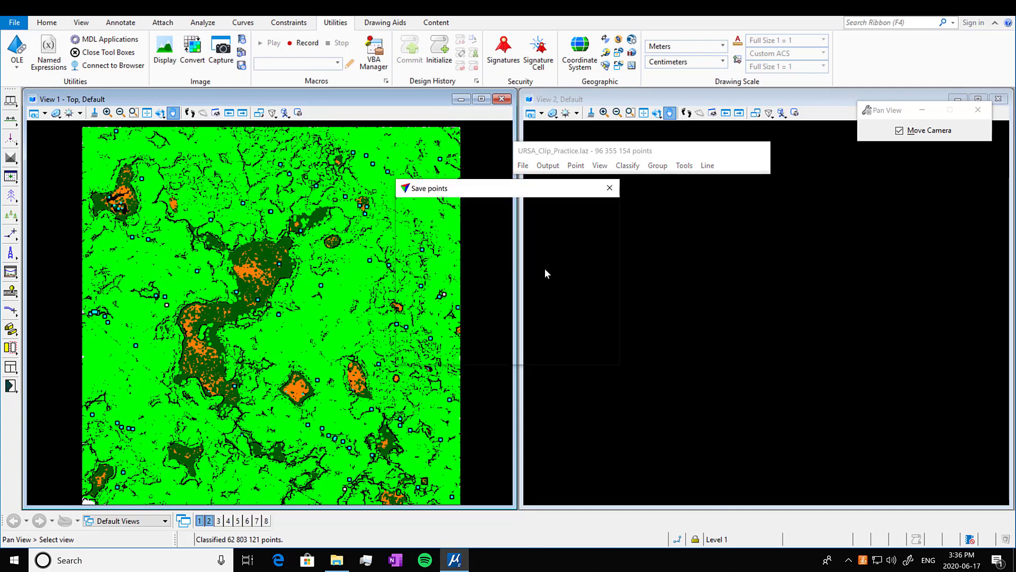
left_click(547, 209)
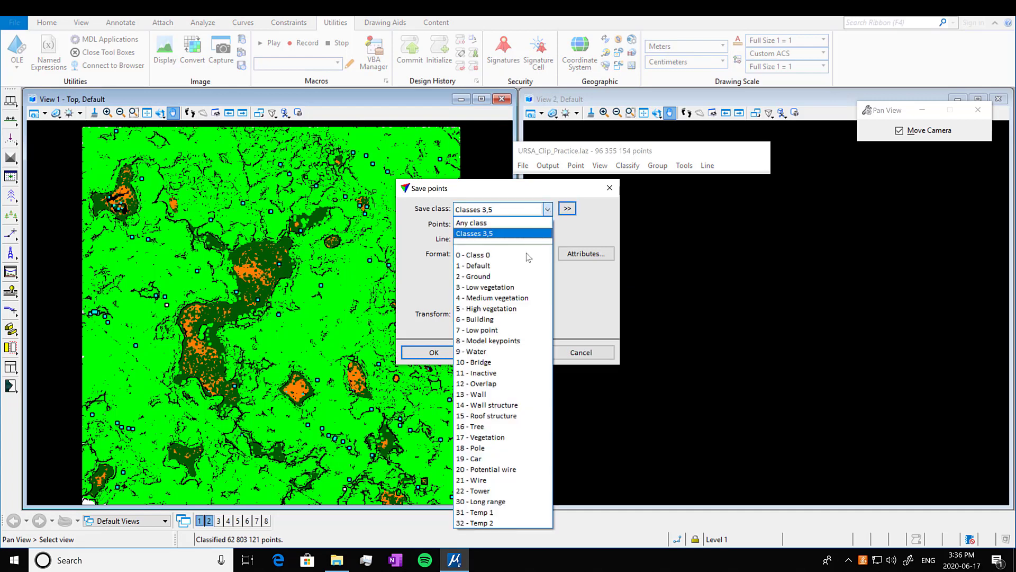
left_click(525, 277)
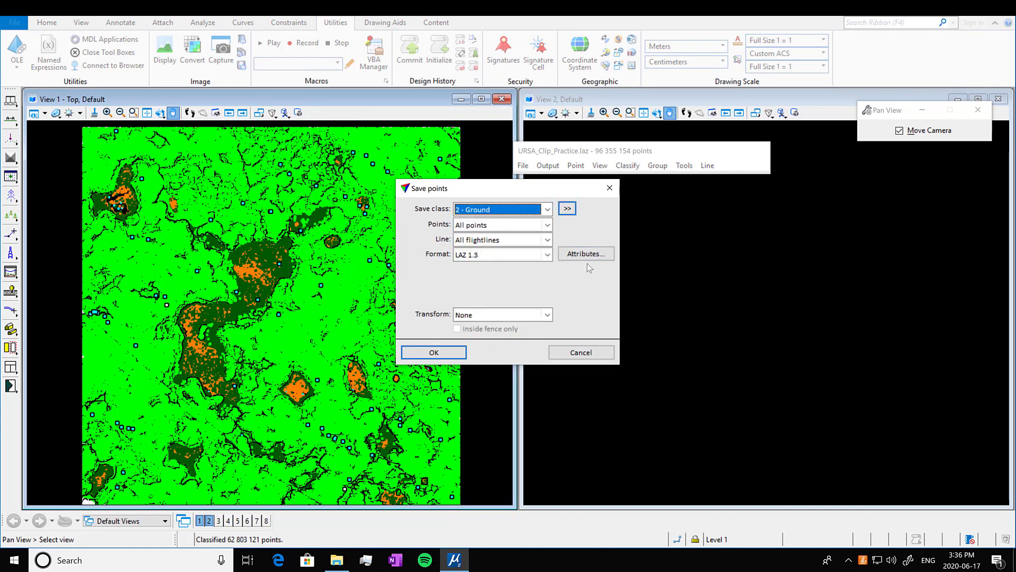
left_click(434, 352)
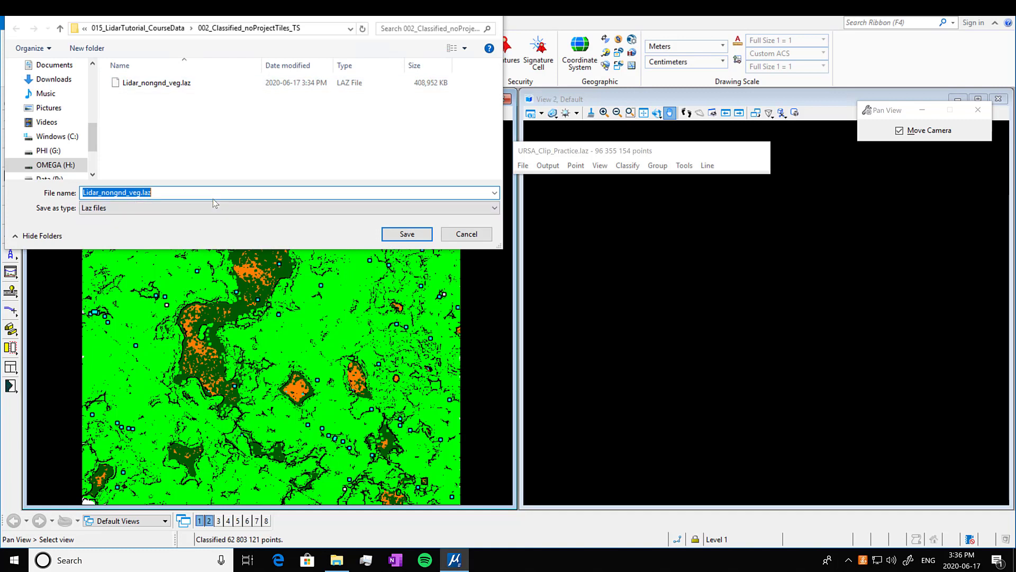
Save the ground points as Lidar_gnd and close the points-written confirmation
type("L")
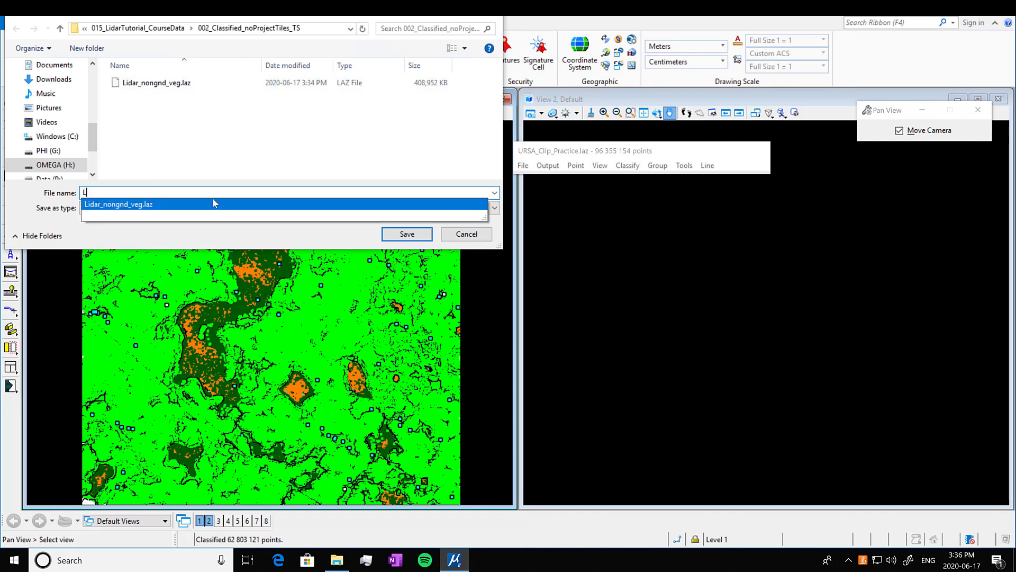
type("idar_gnd")
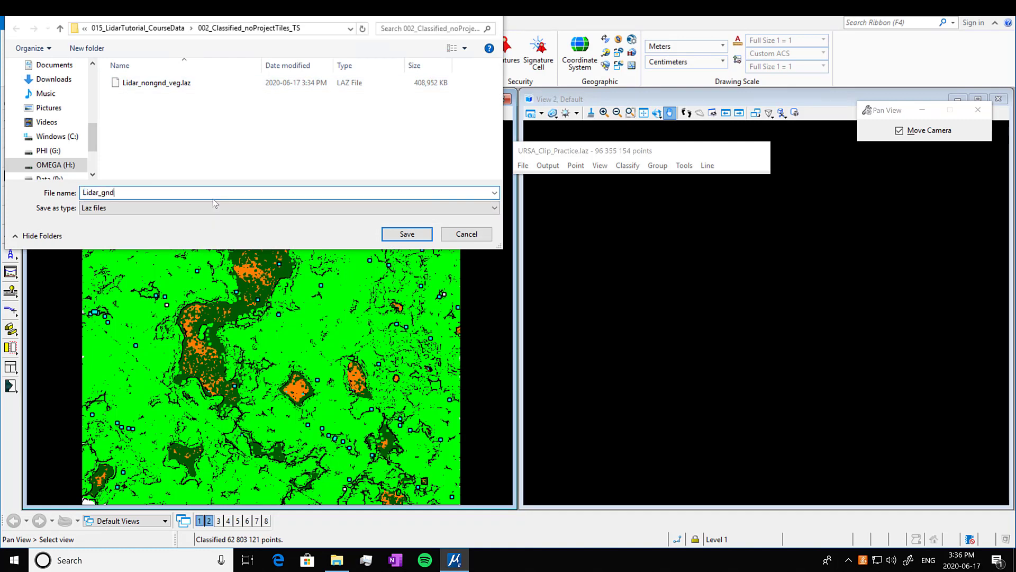
type(">")
double_click(420, 195)
key("Return")
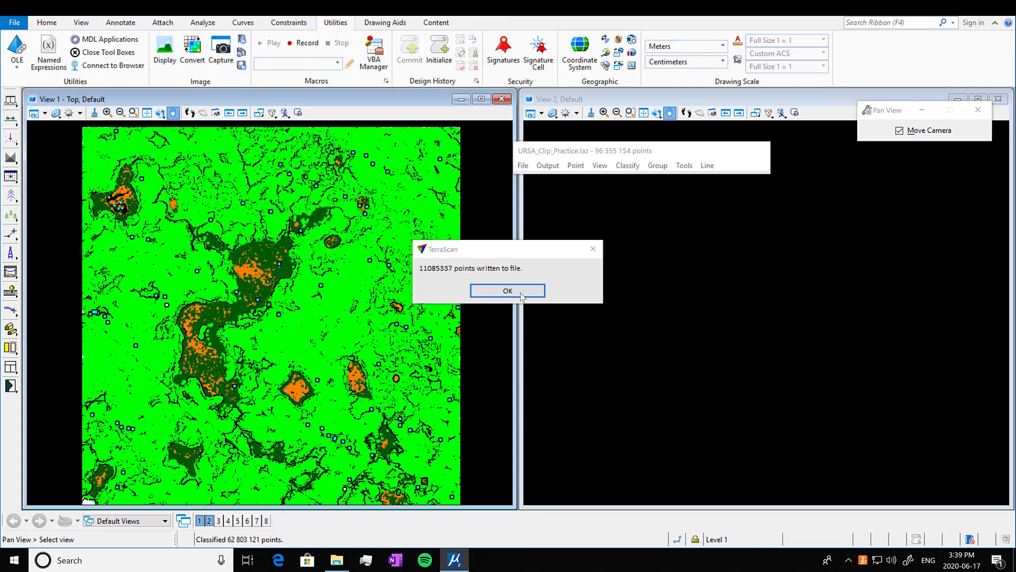
left_click(521, 296)
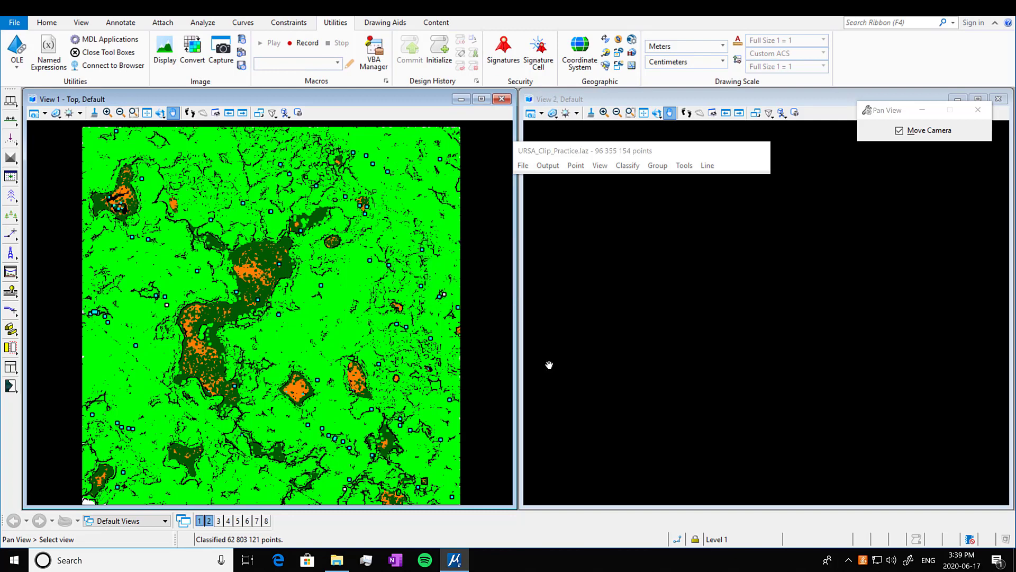
left_click(684, 165)
left_click(715, 196)
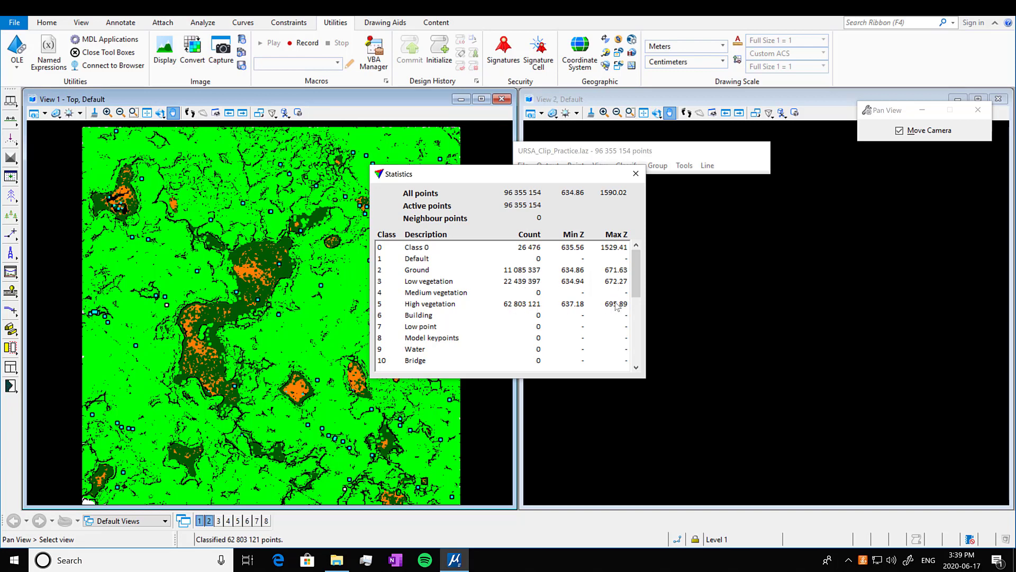
scroll(618, 306, "down", 1)
scroll(617, 305, "down", 5)
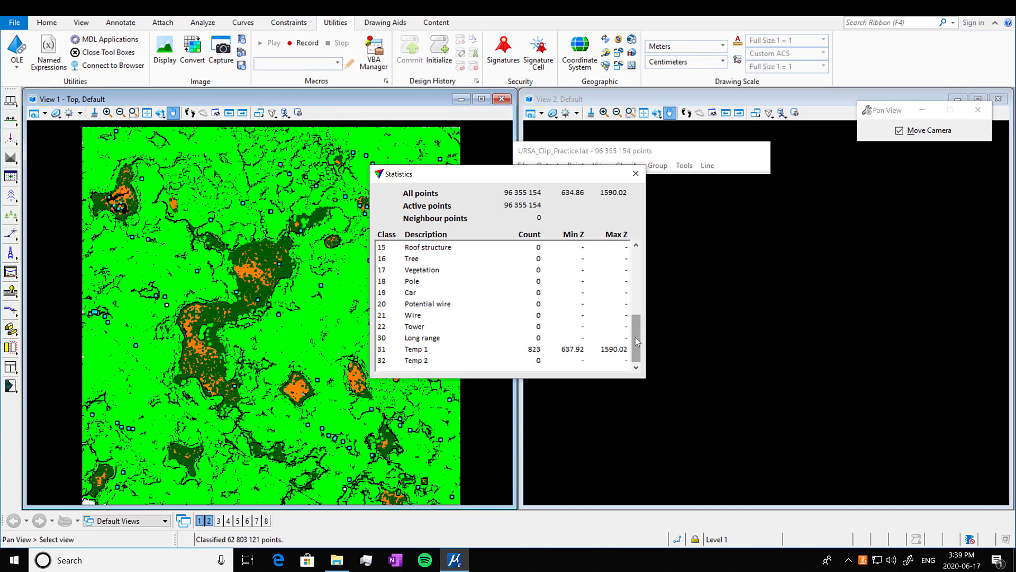
left_click_drag(637, 341, 638, 275)
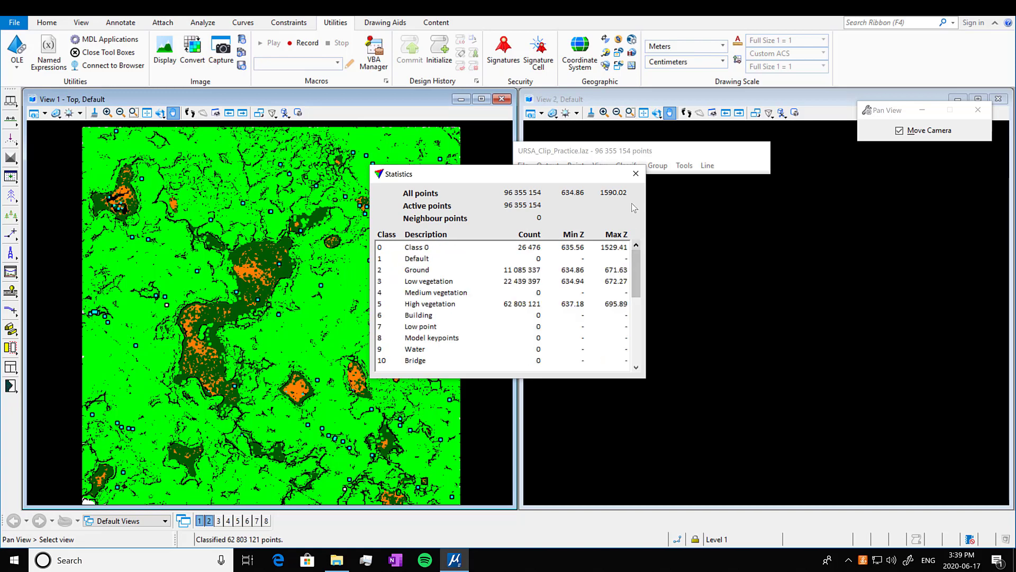
left_click(636, 174)
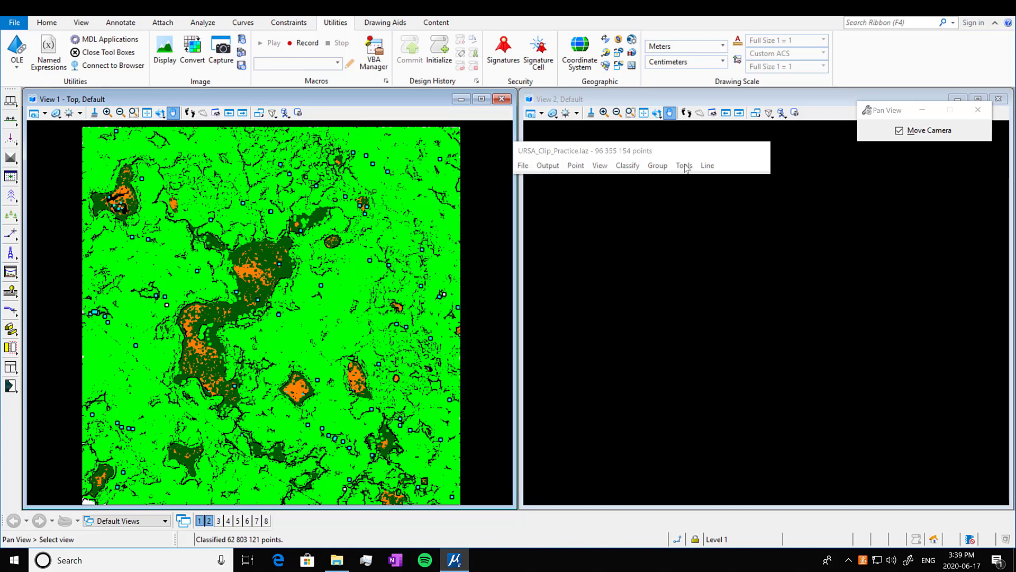
Use Routine > By class to move Class 0 points into 31 - Temp 1
left_click(684, 166)
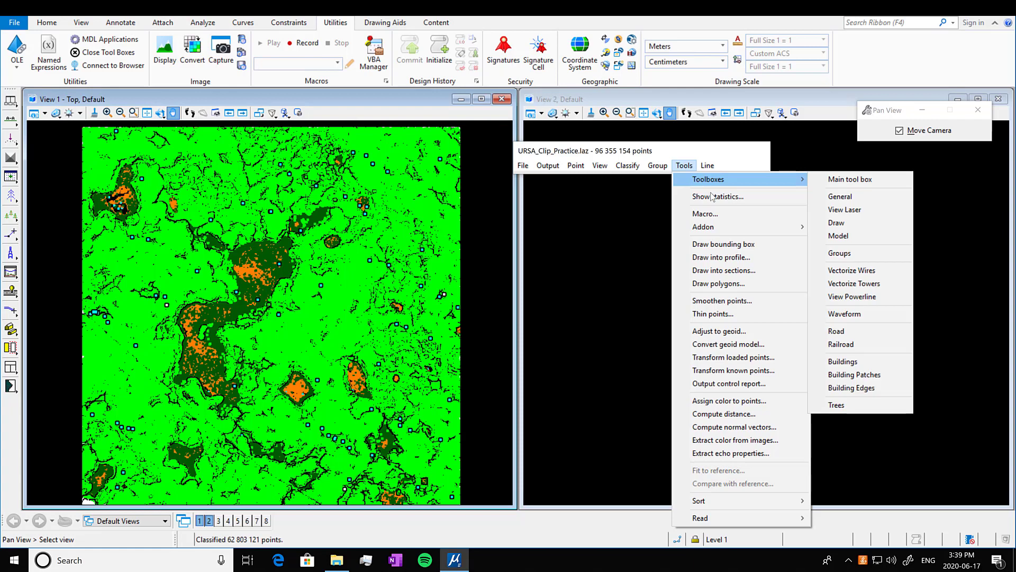
mouse_move(626, 168)
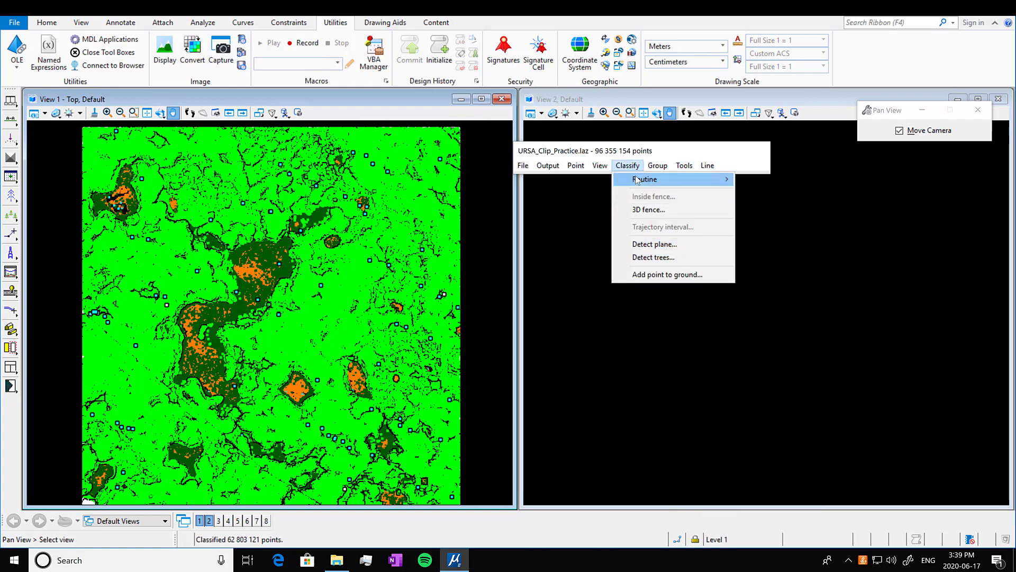
left_click(767, 143)
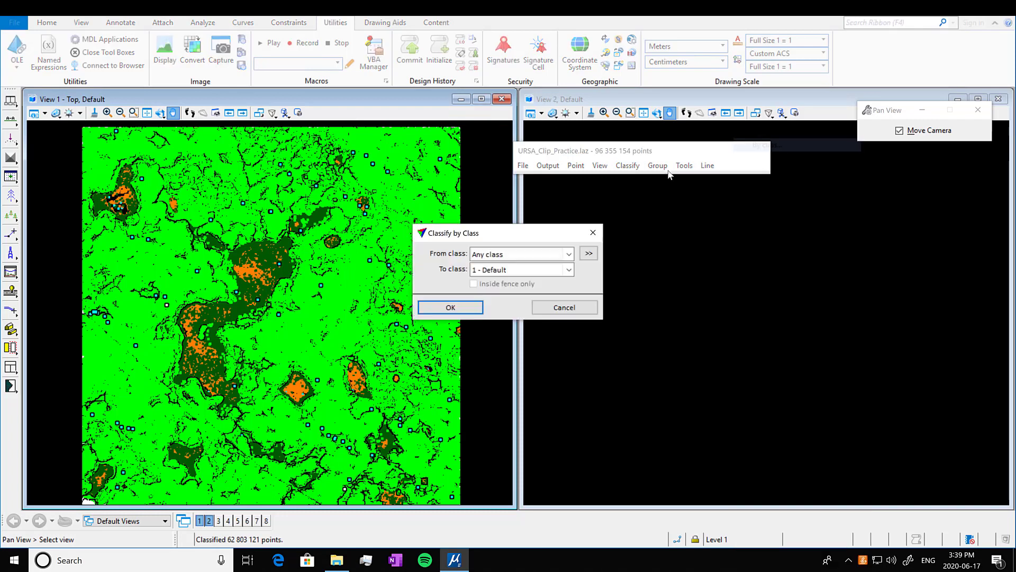
left_click(589, 253)
left_click(500, 40)
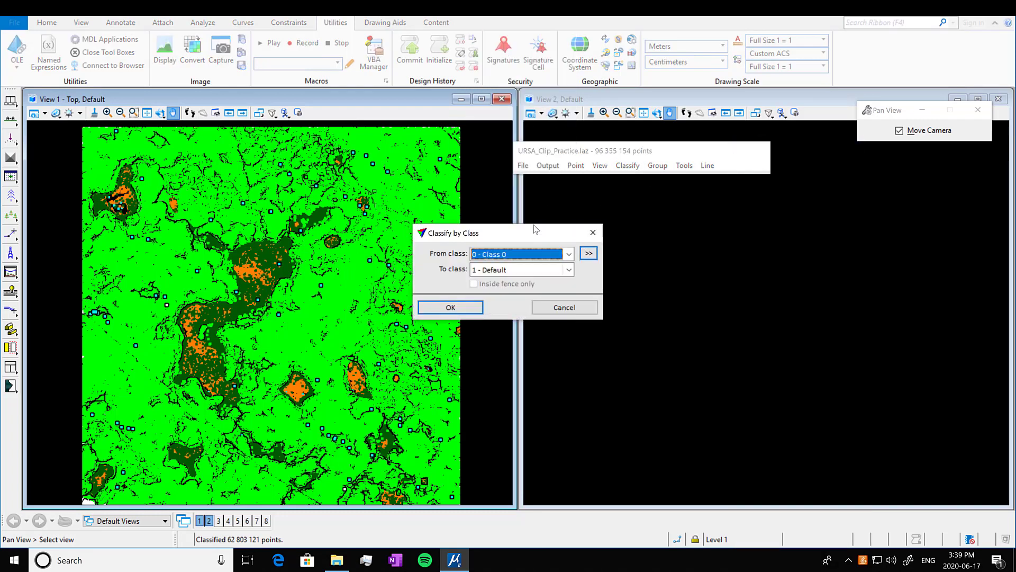
left_click(569, 269)
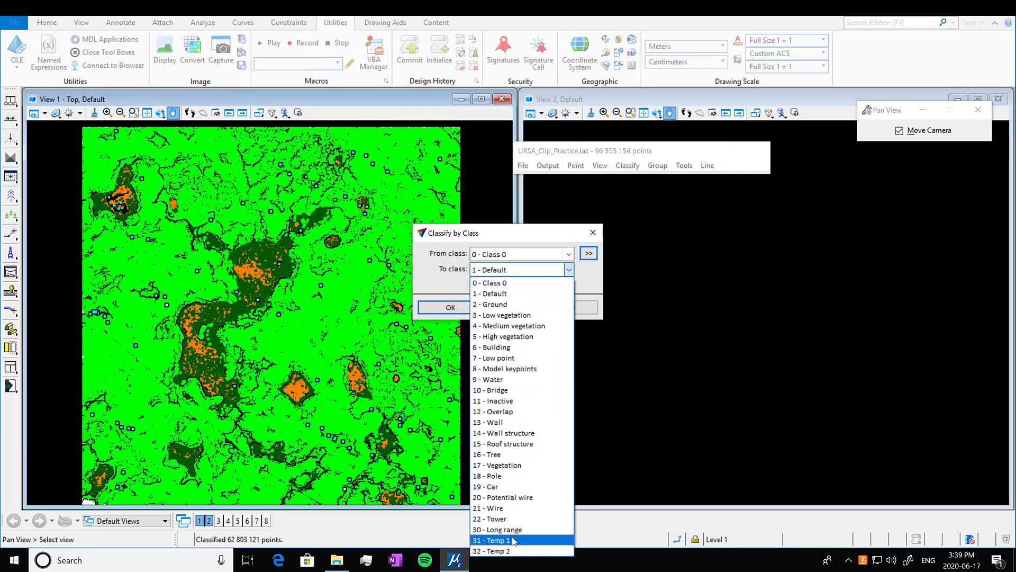
left_click(513, 540)
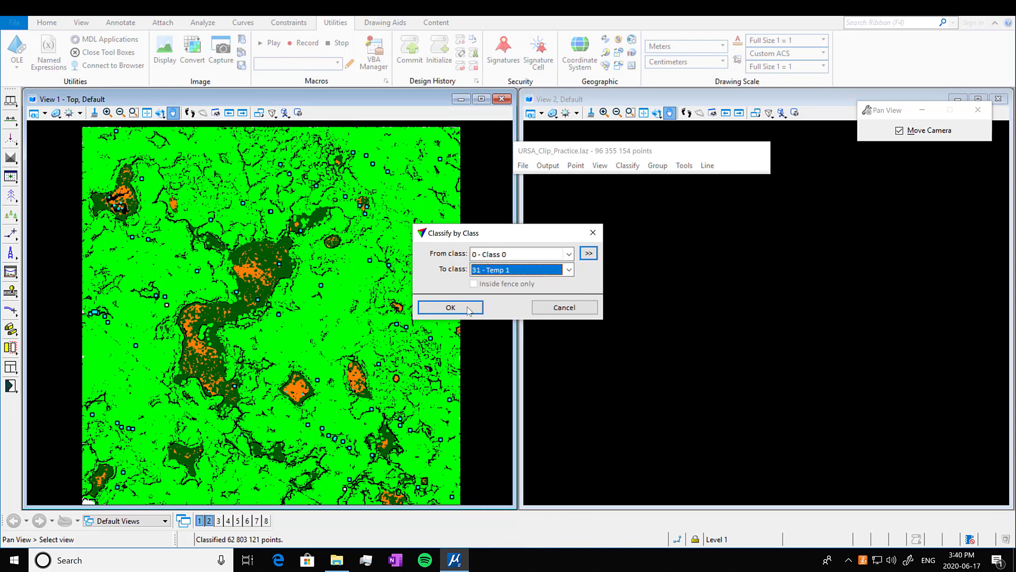
left_click(450, 308)
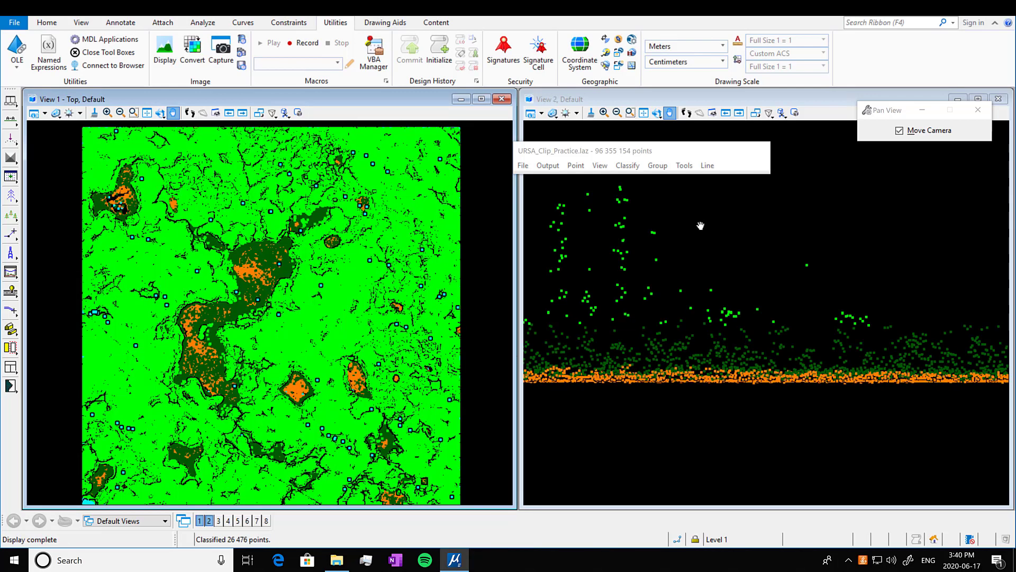
left_click(685, 166)
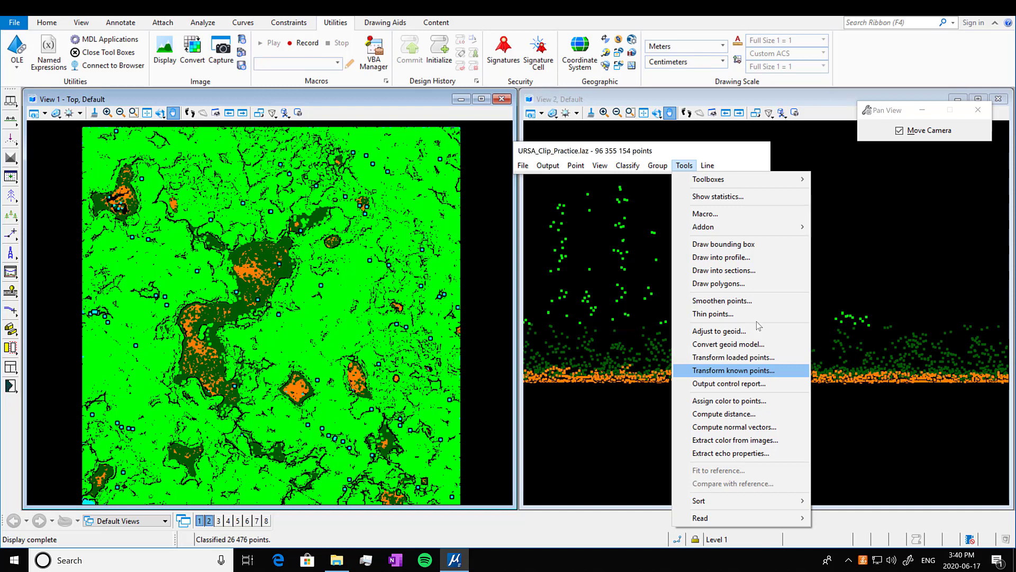
Browse the Tools and Group menus to reach the Classify > Routine methods list
mouse_move(743, 182)
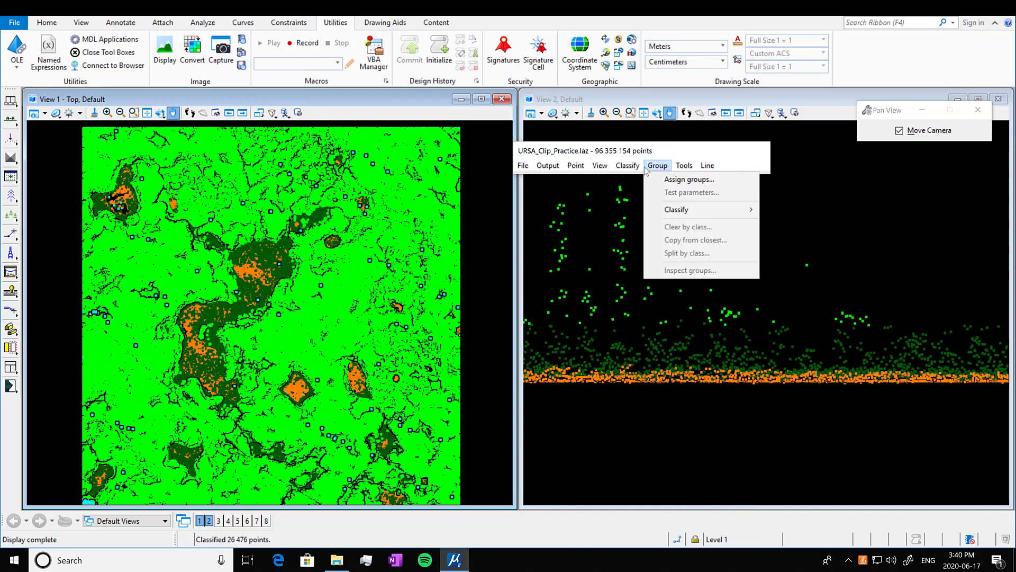
mouse_move(629, 168)
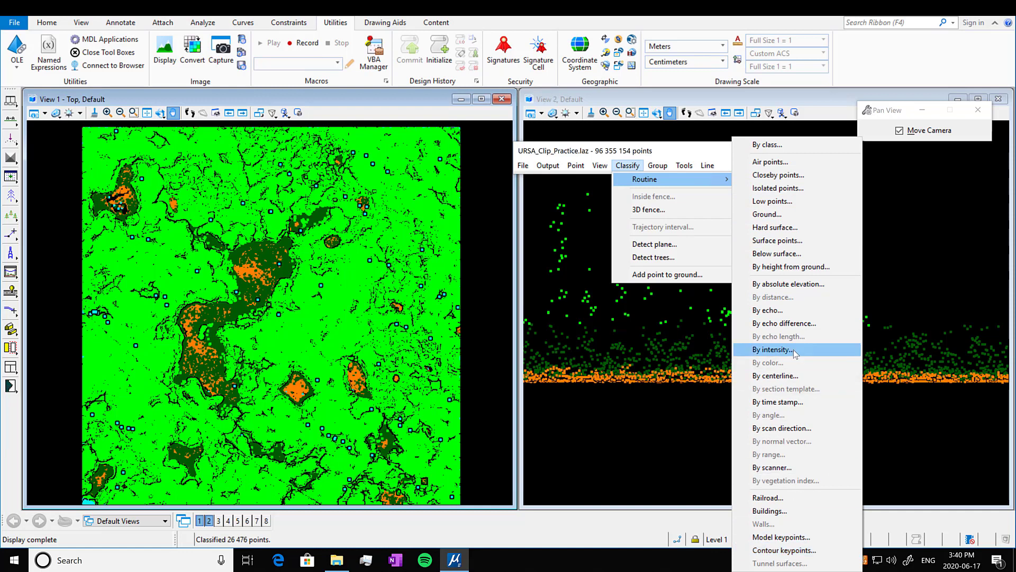
Run Routine > By echo moving Only echo points into 6 - Building
left_click(768, 310)
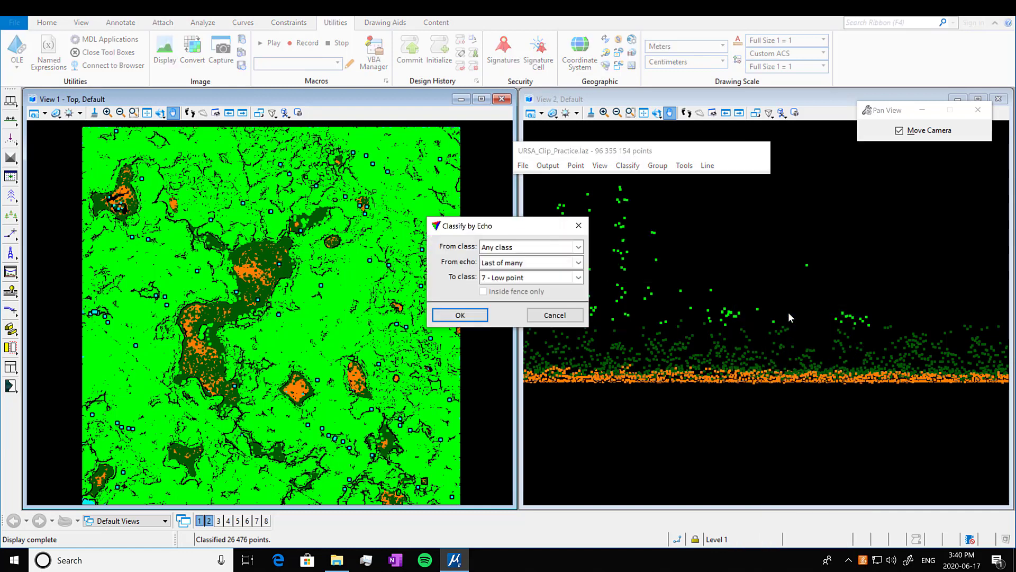
left_click(579, 263)
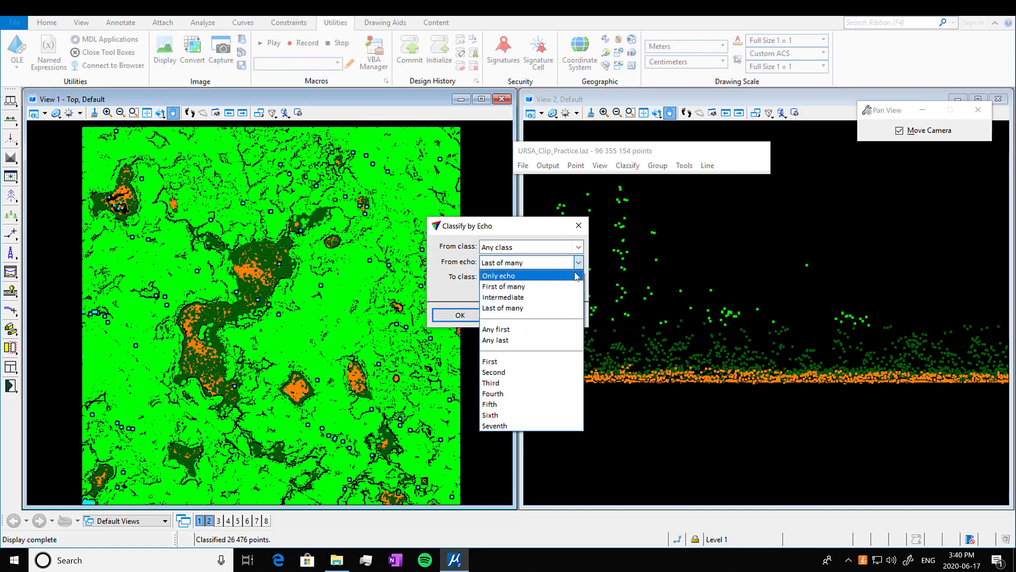
left_click(577, 276)
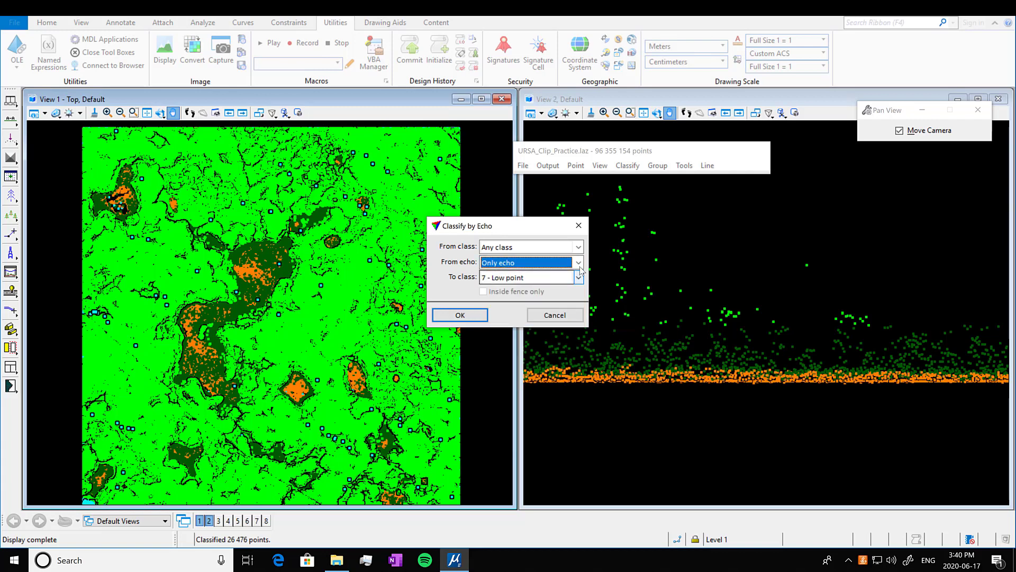
left_click(578, 277)
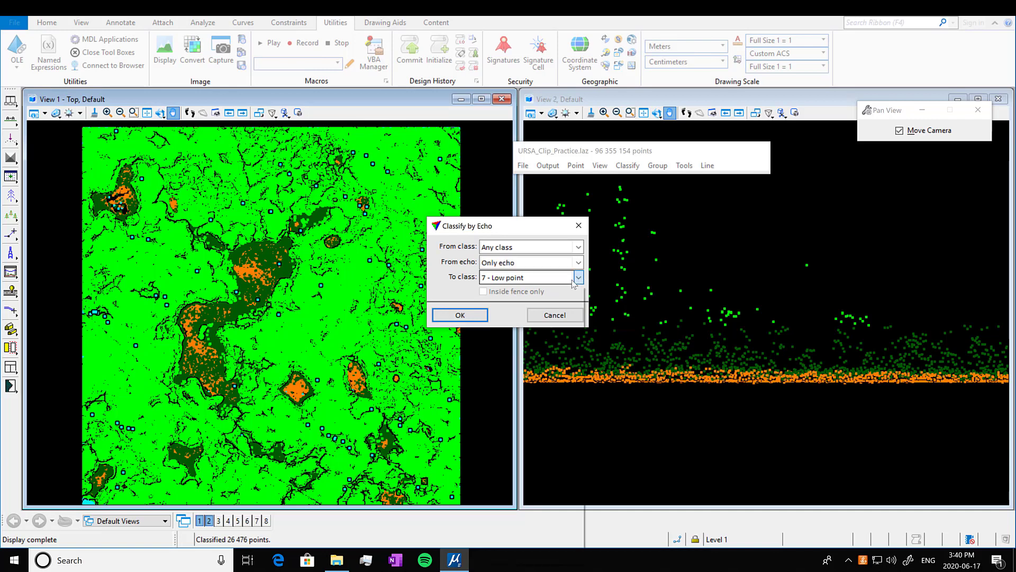
left_click(530, 356)
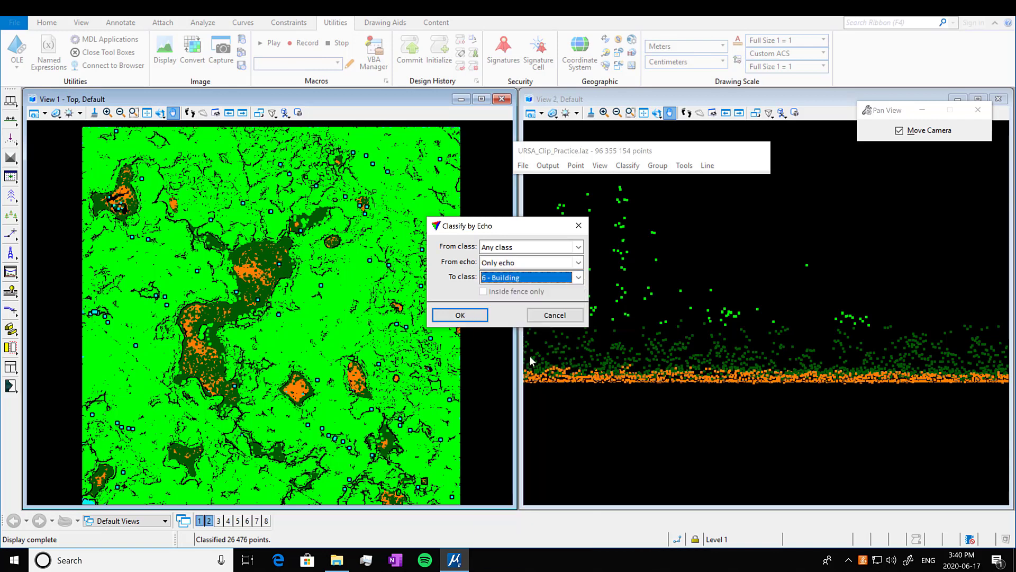
left_click(483, 318)
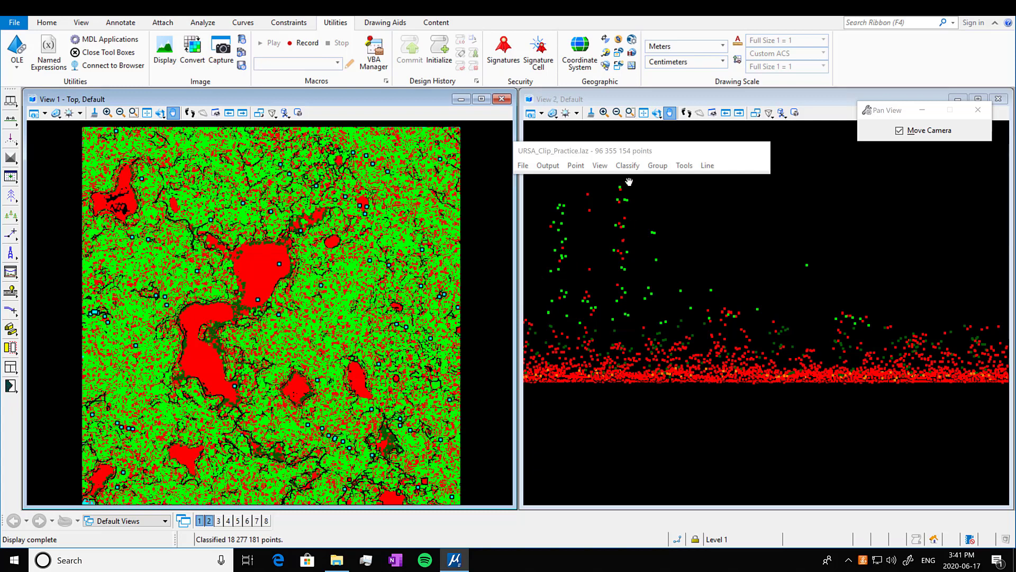
left_click(600, 166)
Open Display mode for view 1, keeping points coloured by class
left_click(630, 284)
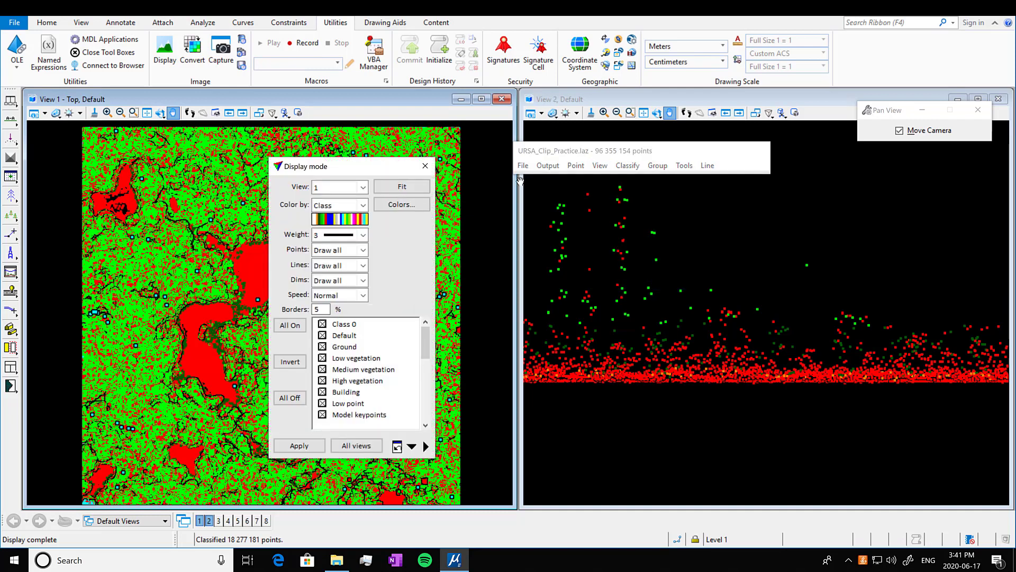
left_click(363, 187)
left_click(363, 187)
left_click(364, 210)
left_click(364, 210)
left_click(363, 210)
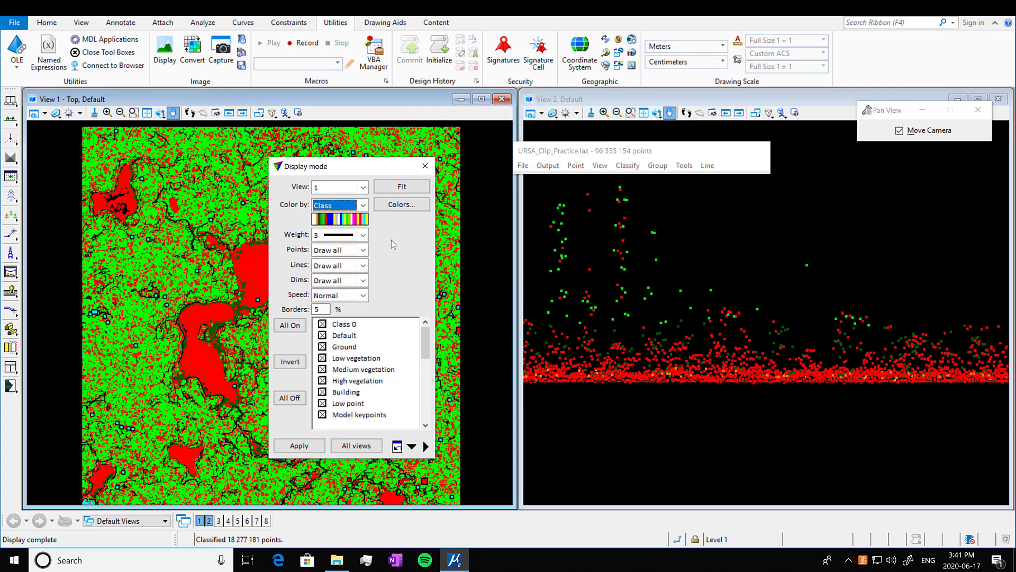
left_click(363, 206)
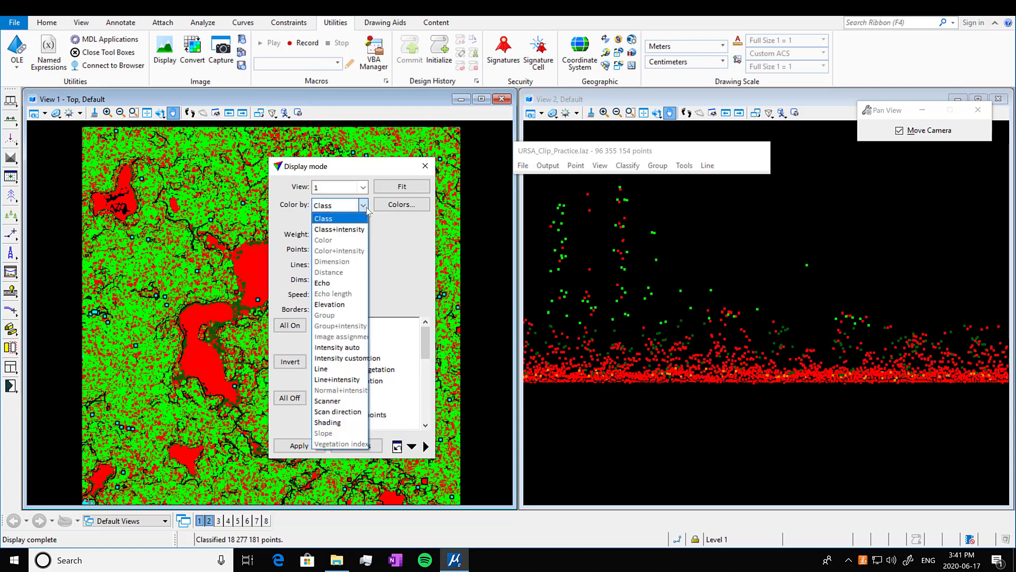
left_click(365, 218)
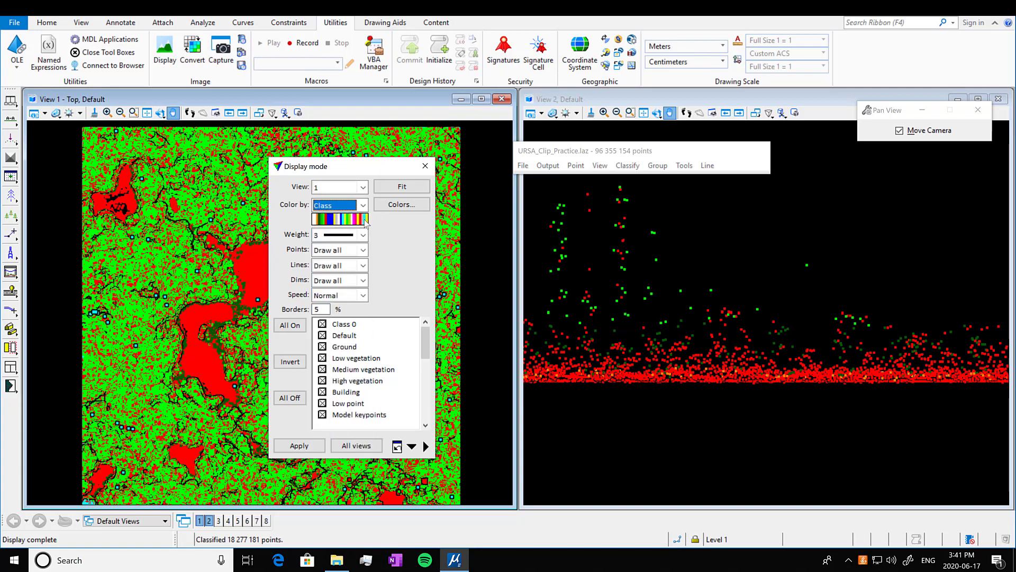
Turn off all classes except Building and apply it to all views
left_click(300, 399)
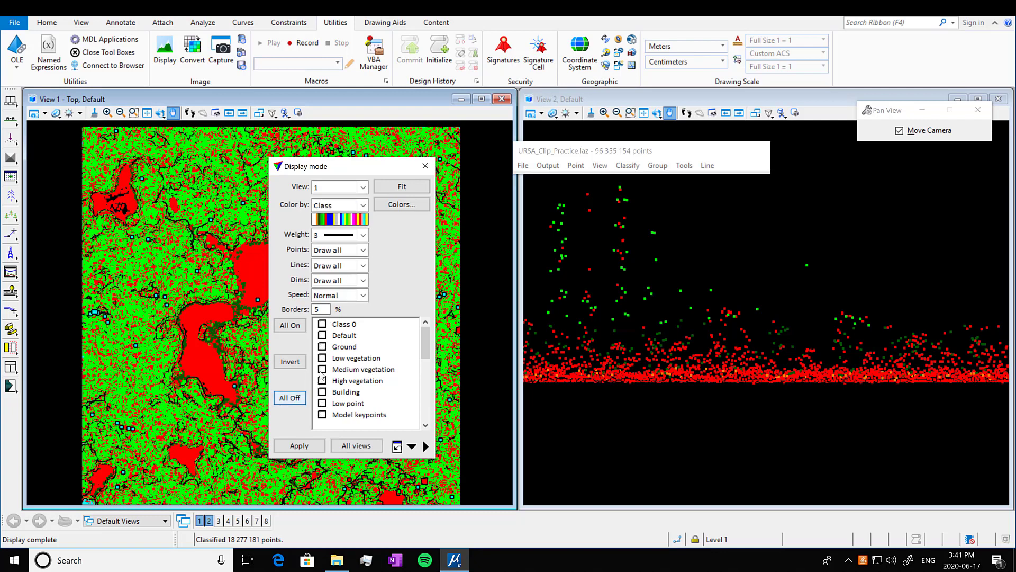
left_click(322, 393)
left_click(321, 448)
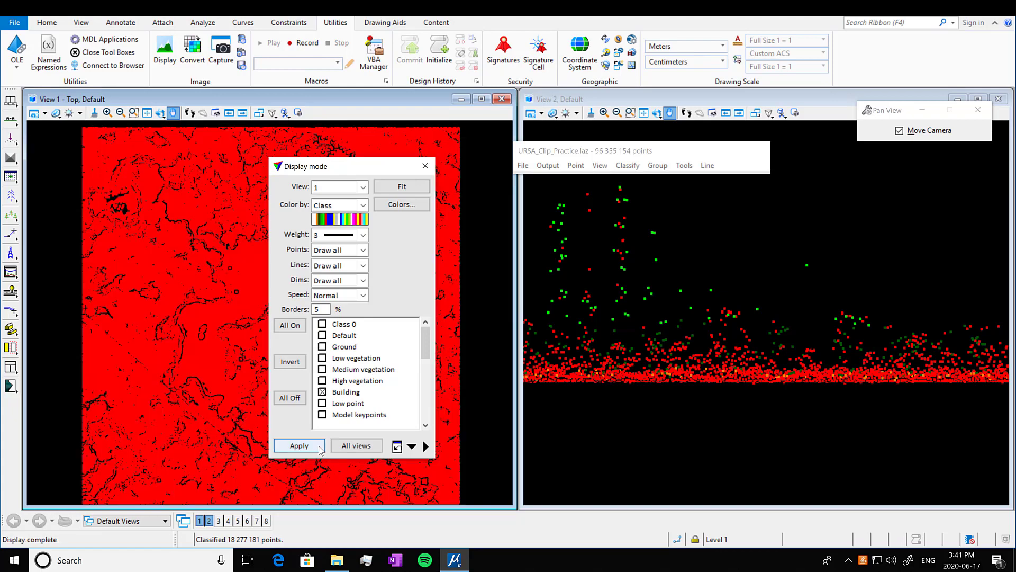
left_click(351, 446)
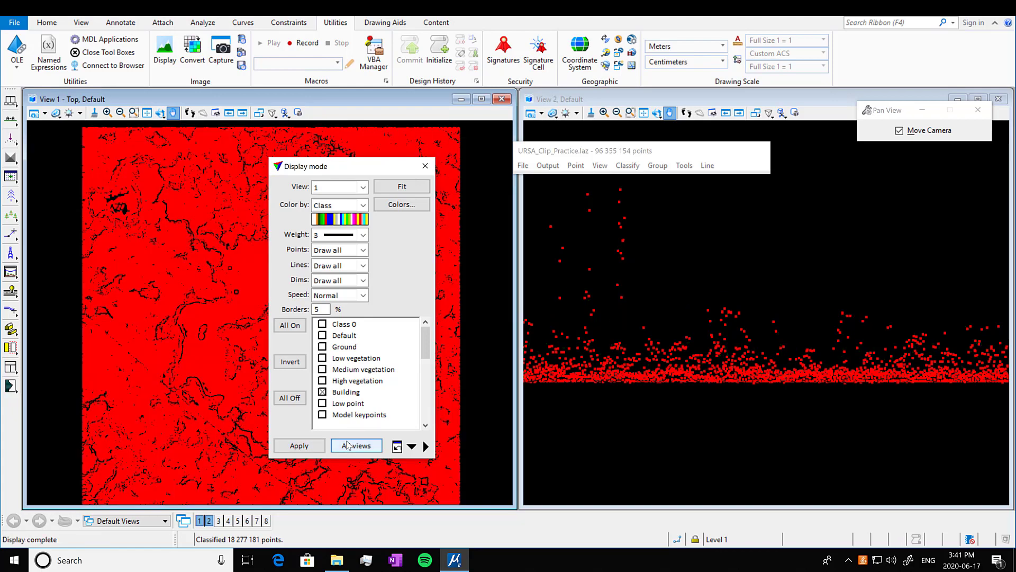
left_click(684, 372)
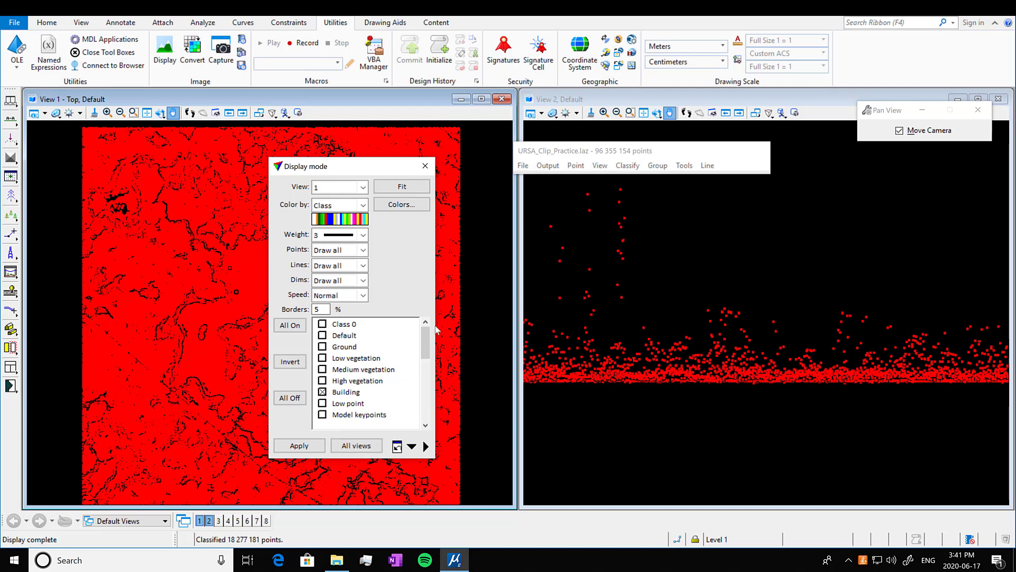
Show the per-class point statistics, then close the Statistics dialog
left_click(522, 166)
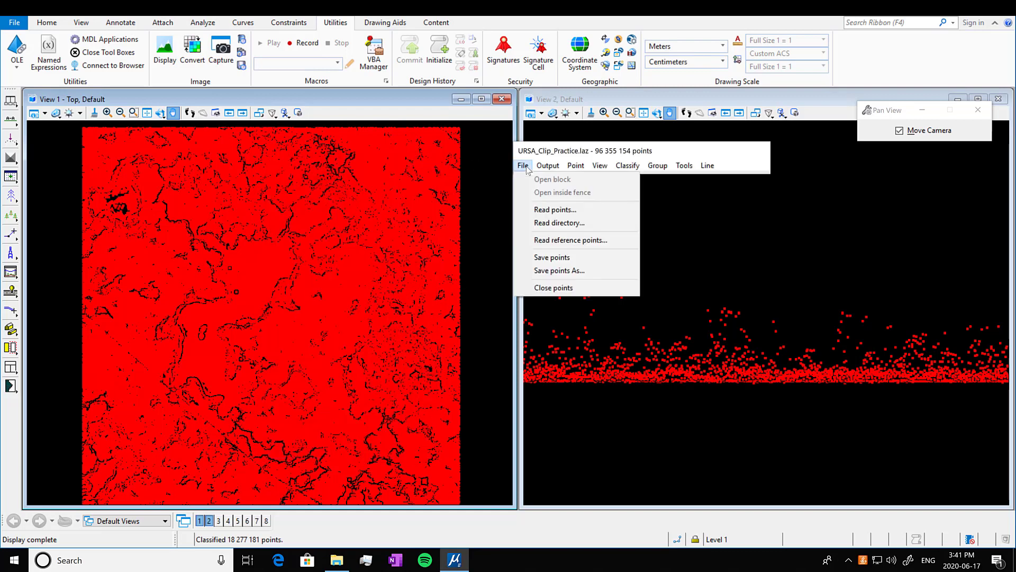
mouse_move(684, 165)
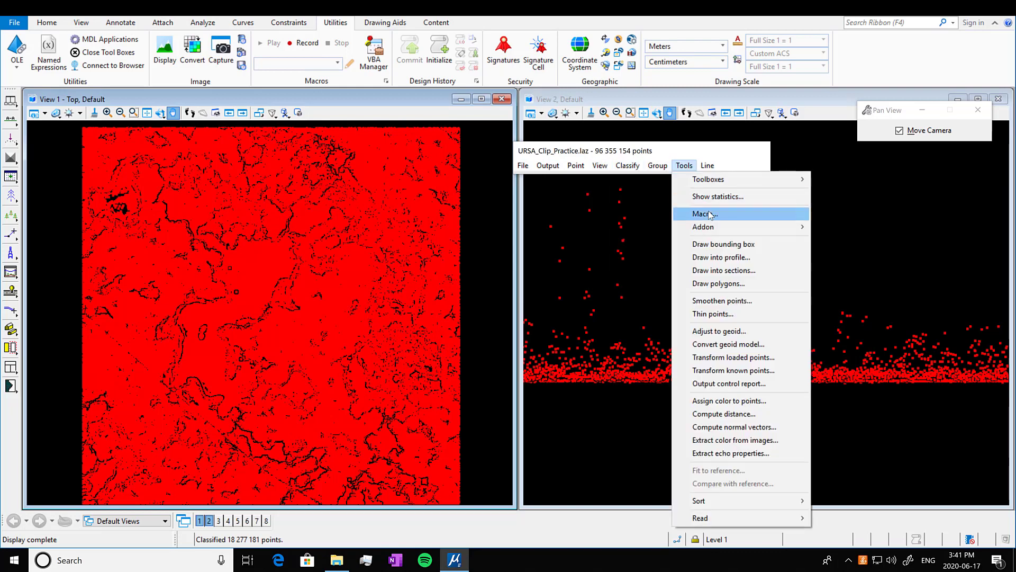
left_click(710, 201)
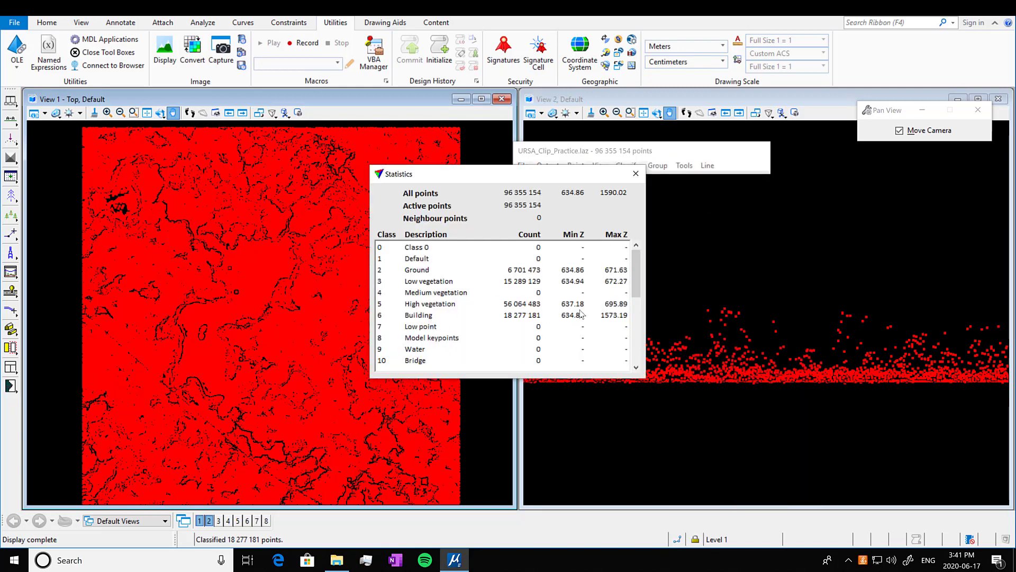
left_click(640, 174)
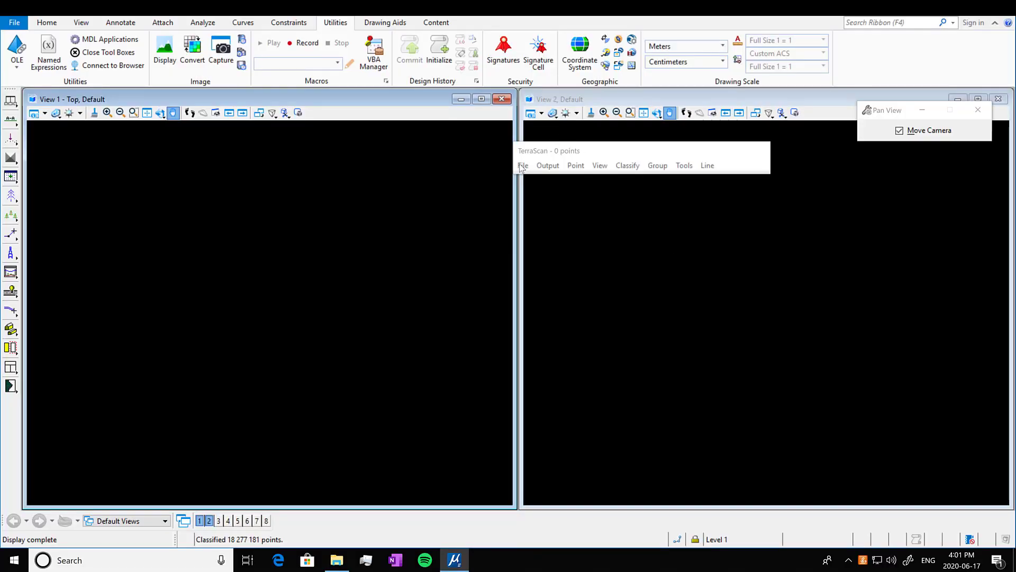
Read Lidar_gnd.laz from 002_Classified_noProjectTiles_TS, loading only every 100th point
left_click(522, 165)
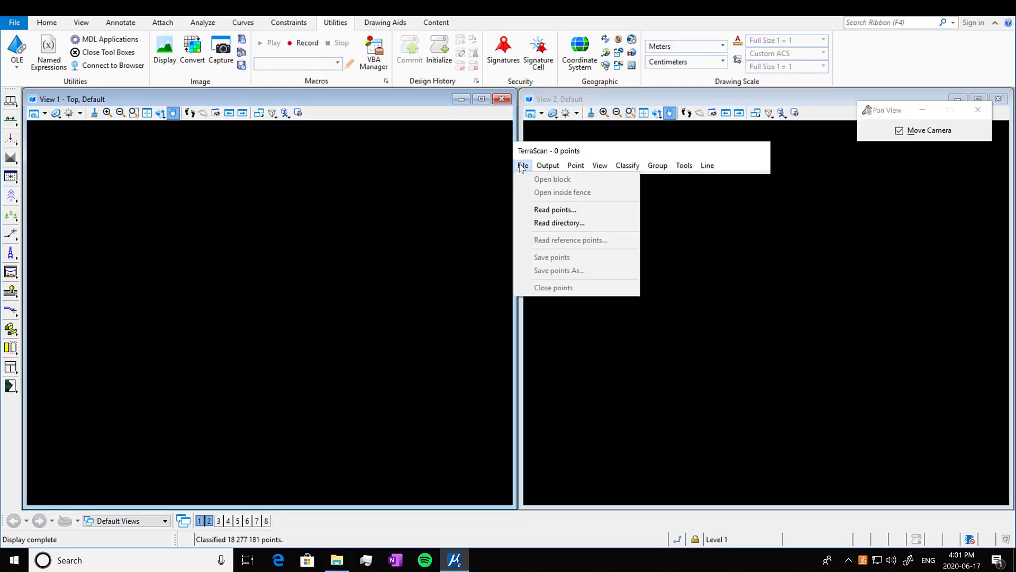
left_click(556, 209)
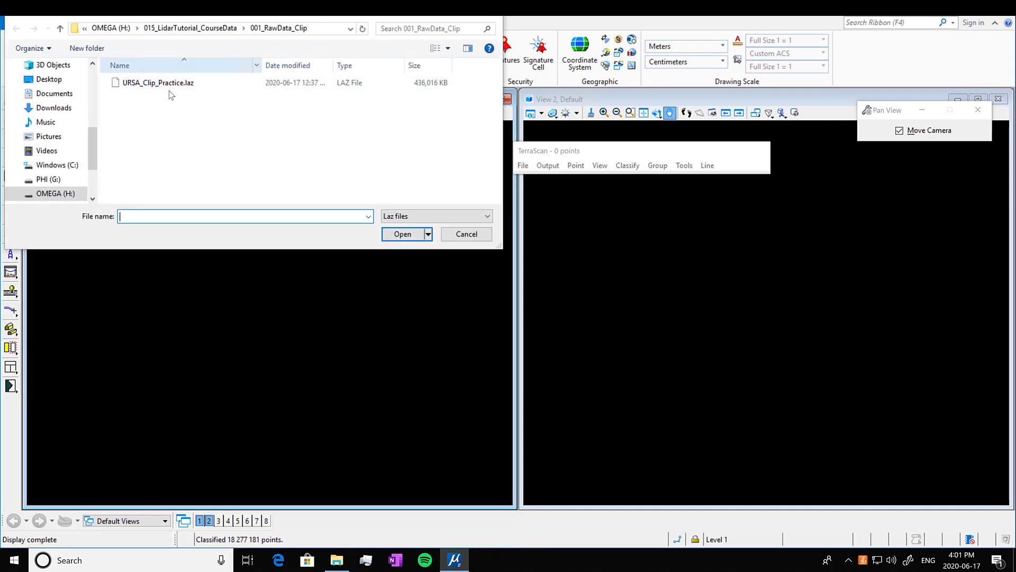
left_click(185, 29)
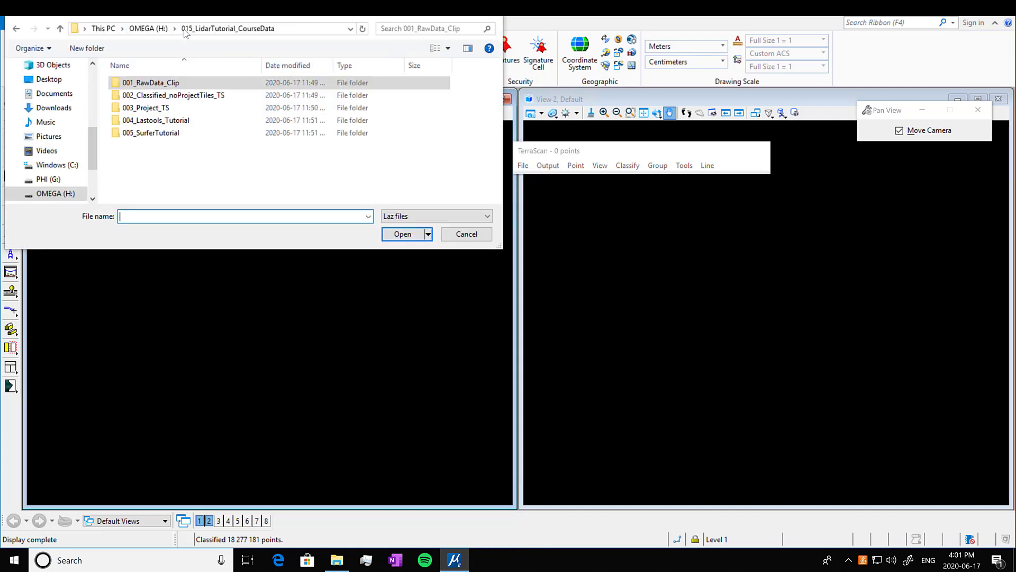
double_click(160, 96)
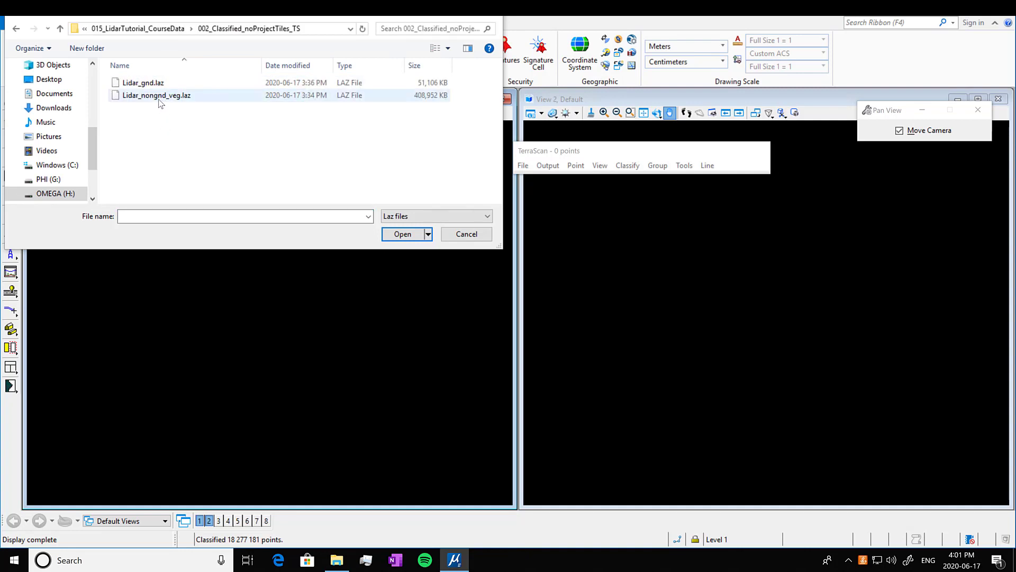
left_click(159, 100)
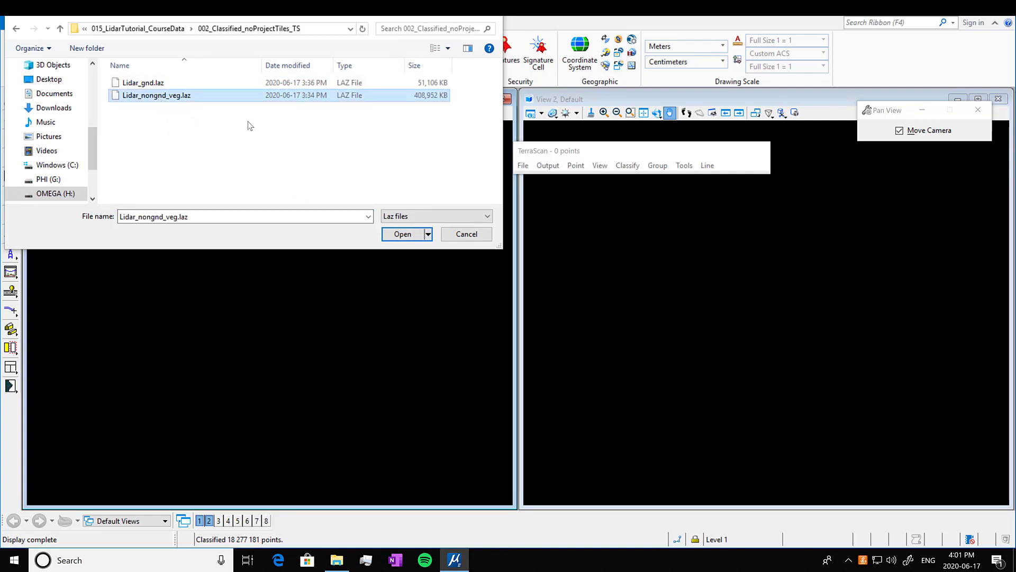
left_click(156, 82)
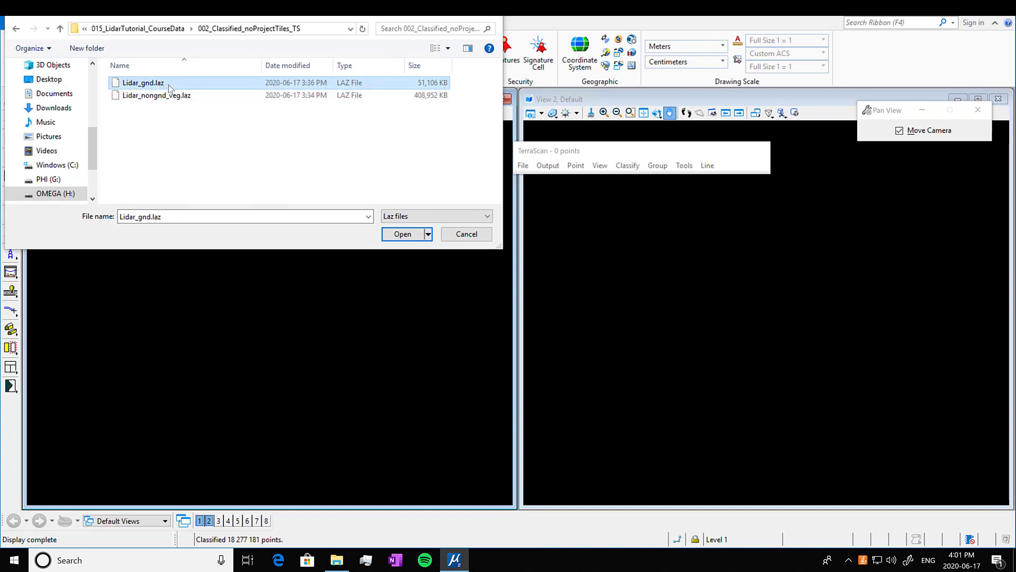
left_click(402, 234)
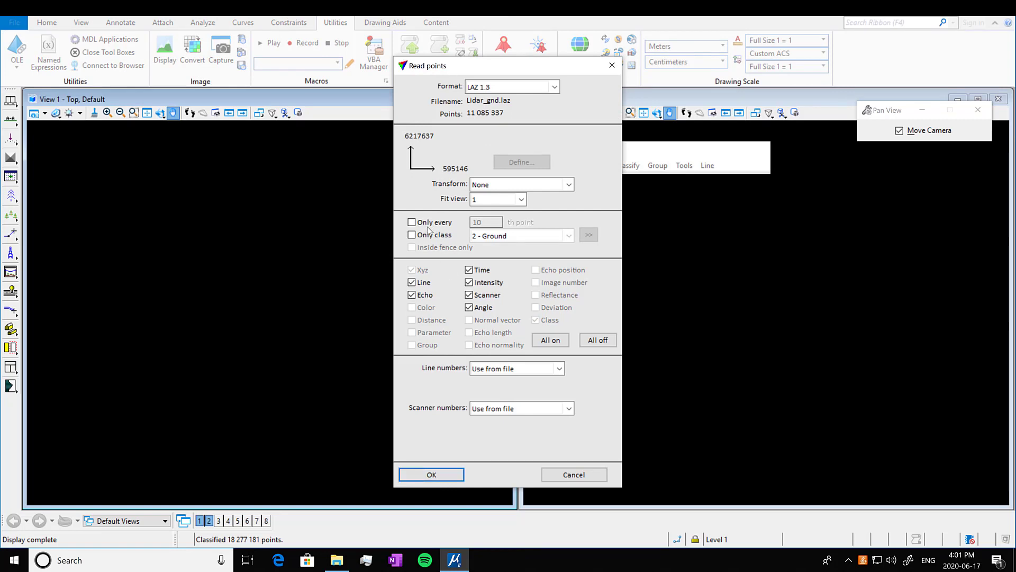
left_click(411, 223)
left_click(424, 475)
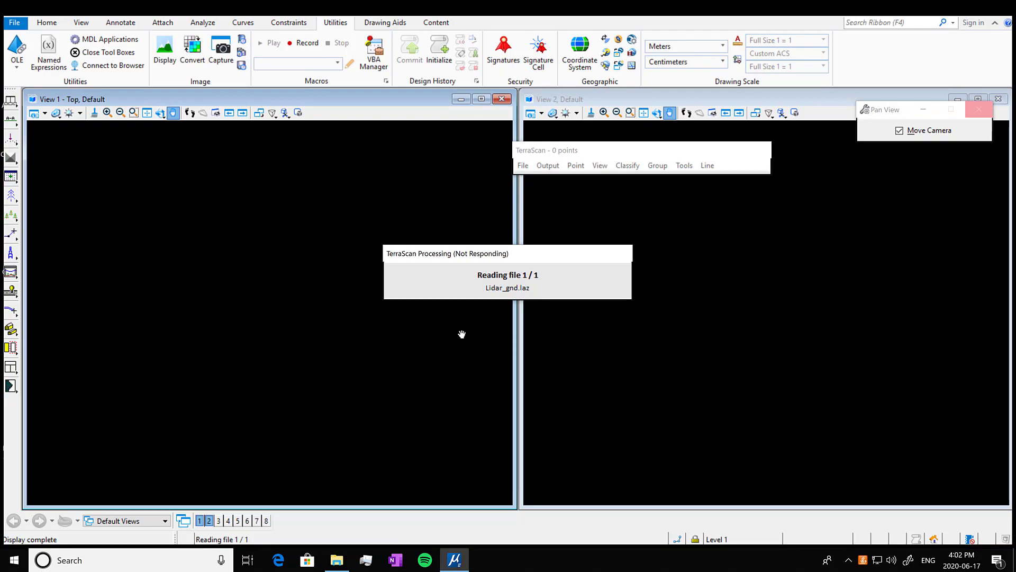
Draw a short vertical section across the ground points in the top view and show it in View 2
scroll(195, 268, "up", 2)
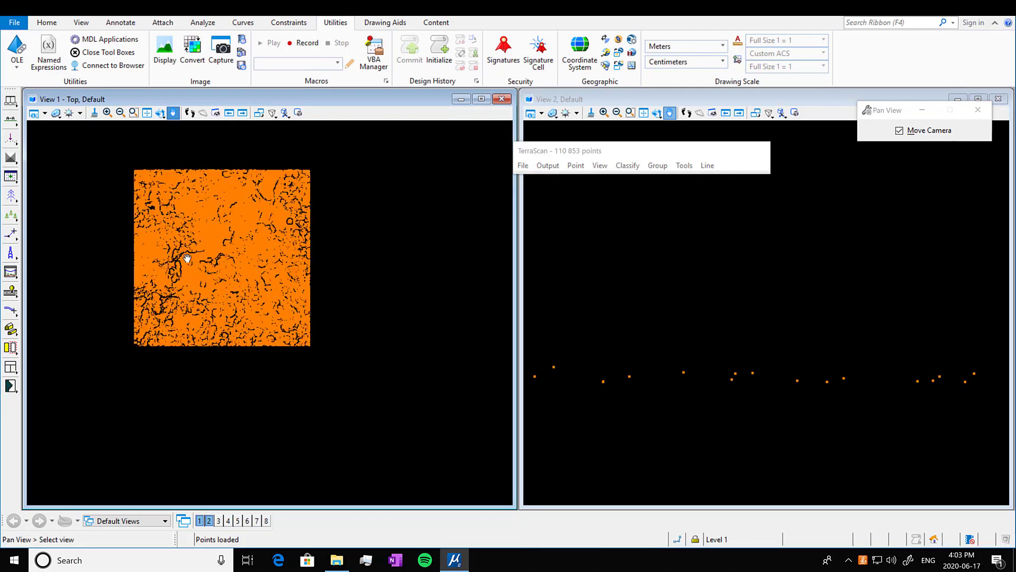
left_click(10, 120)
scroll(191, 259, "up", 2)
scroll(289, 302, "up", 3)
scroll(286, 308, "down", 5)
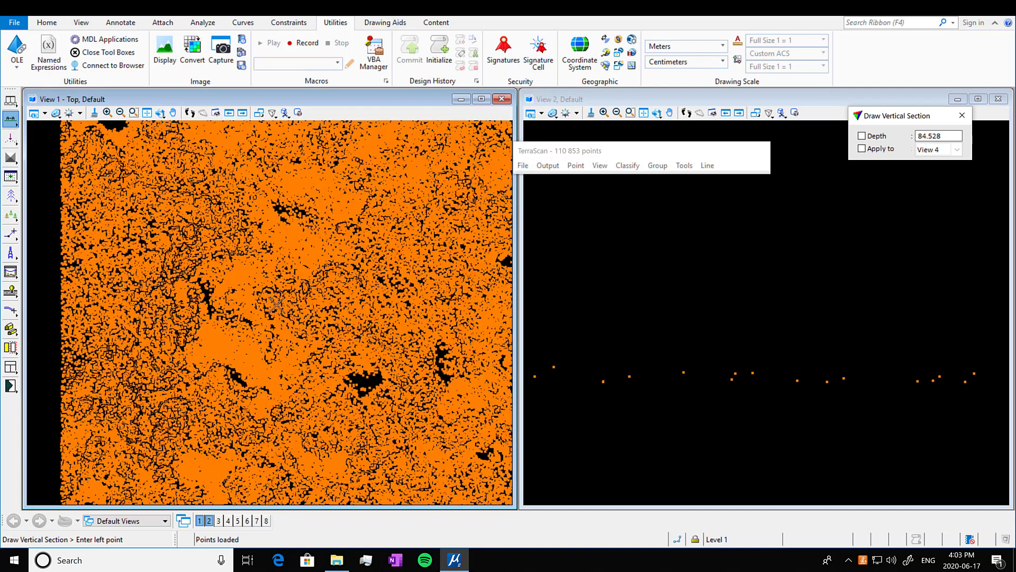
left_click(245, 268)
left_click(259, 285)
left_click(267, 290)
left_click(760, 309)
Redraw a 125.376 m-deep section across the whole cloud, display it in View 2, then open the point file functions
scroll(760, 308, "up", 6)
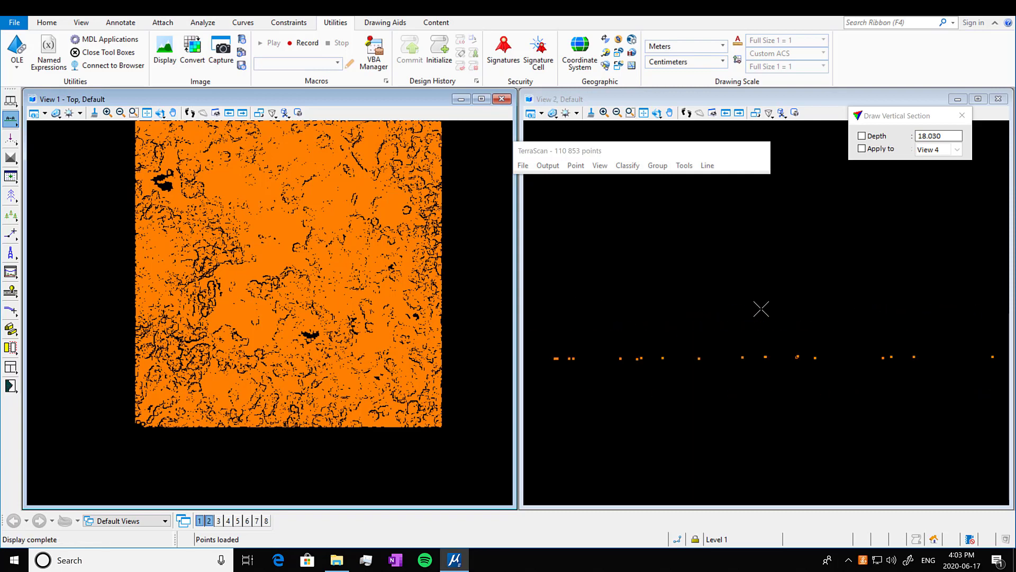
scroll(761, 309, "down", 6)
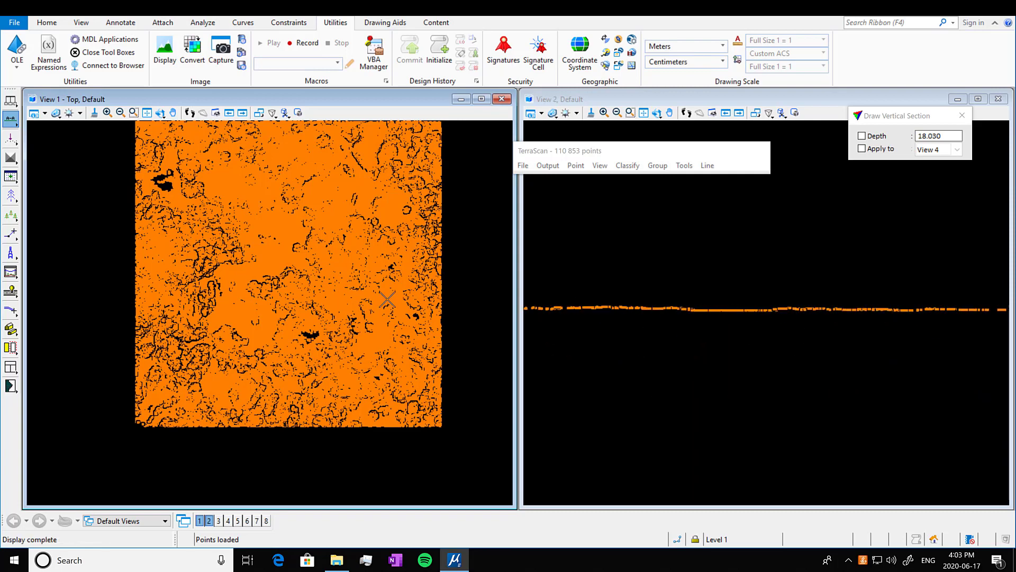
left_click(250, 300)
left_click(476, 291)
left_click(477, 296)
left_click(633, 344)
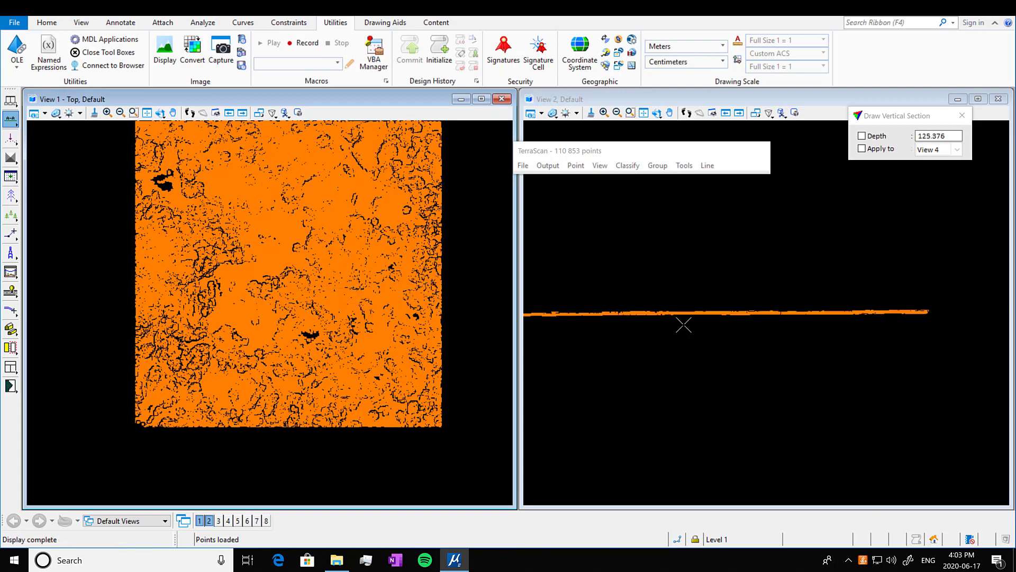
scroll(683, 324, "down", 2)
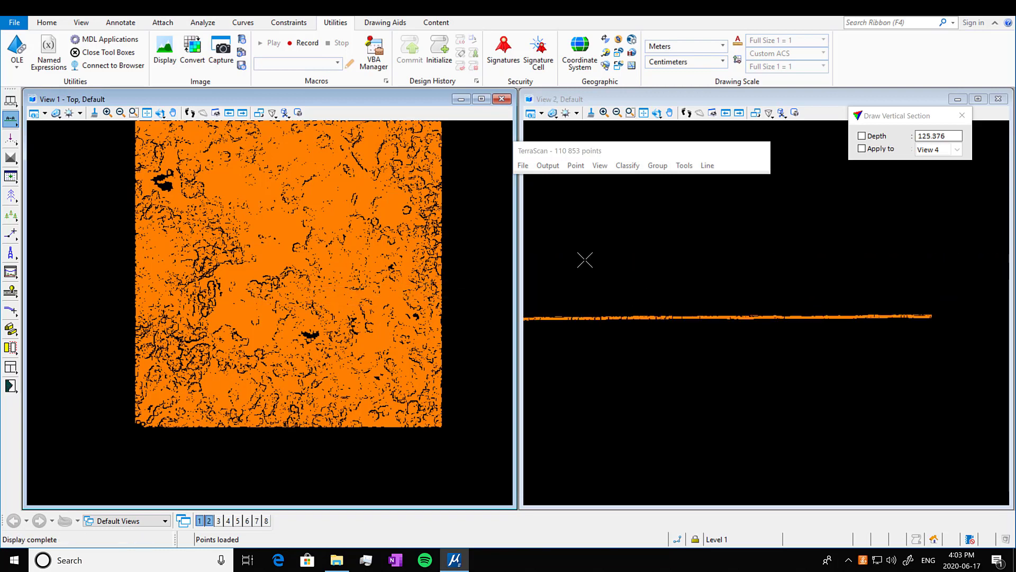
left_click(523, 166)
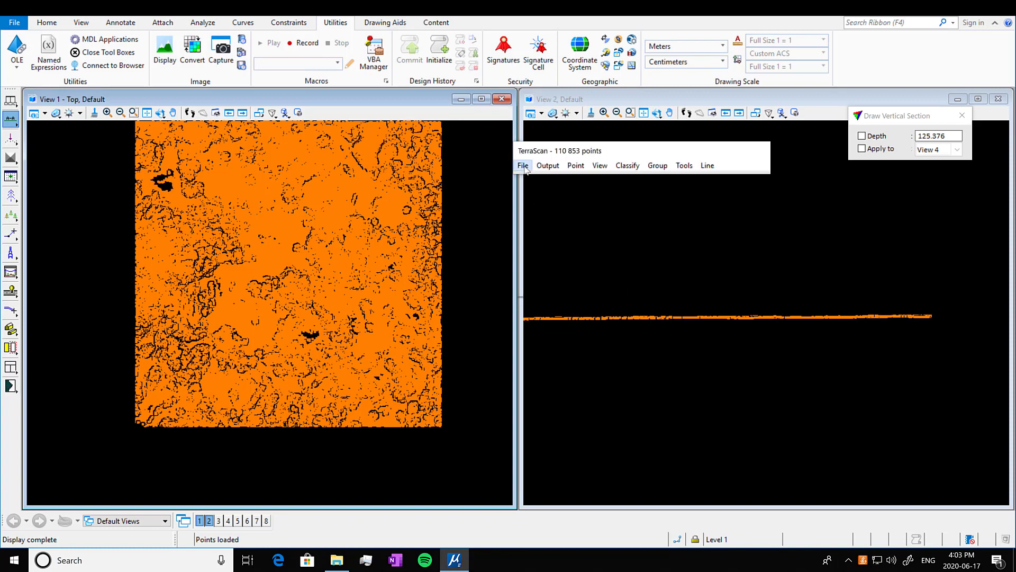
Read every 100th point of Lidar_nongnd_veg.laz, bringing the total to 963 278 points
left_click(563, 210)
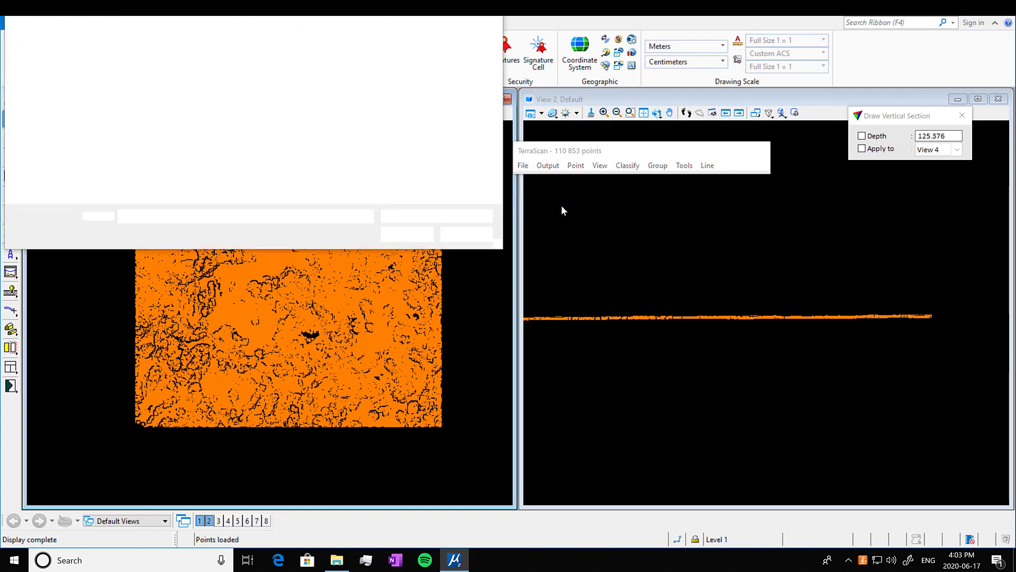
left_click(175, 96)
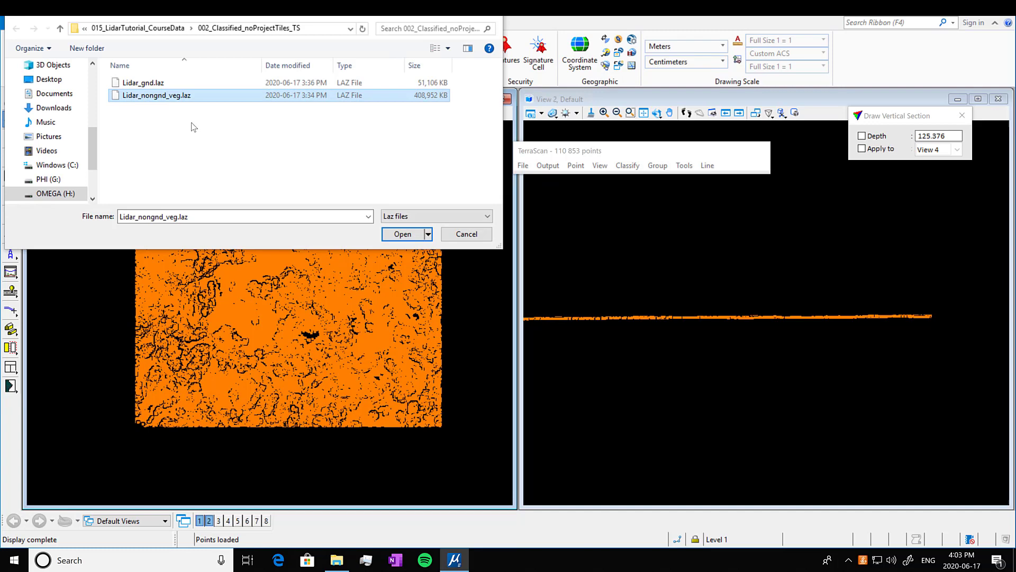
left_click(401, 236)
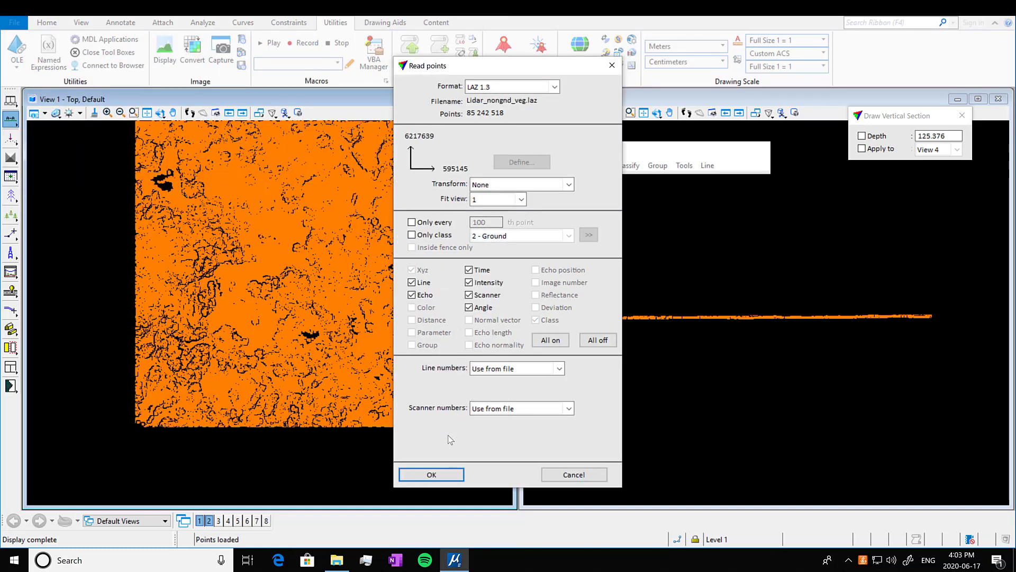
left_click(412, 223)
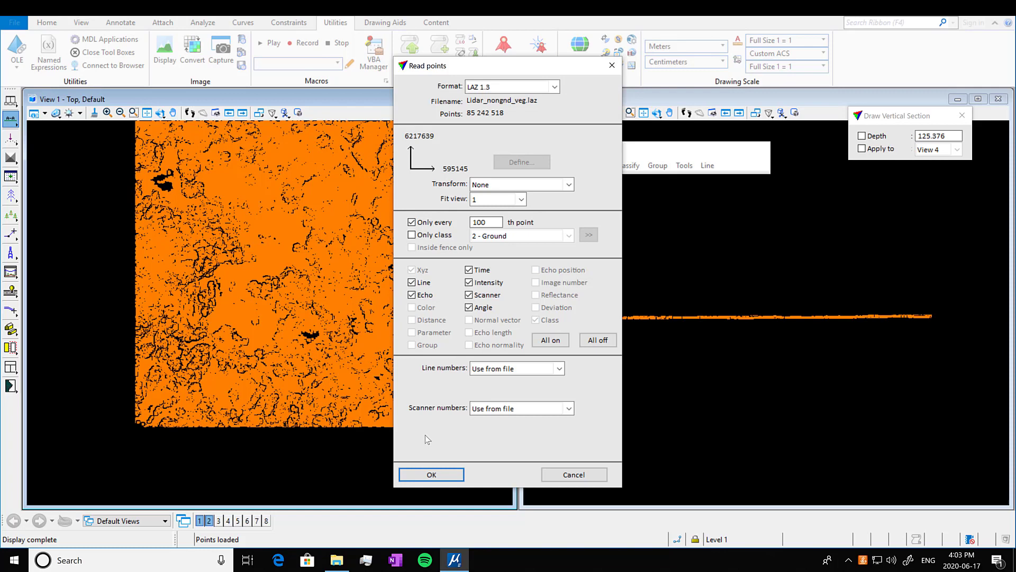
left_click(432, 473)
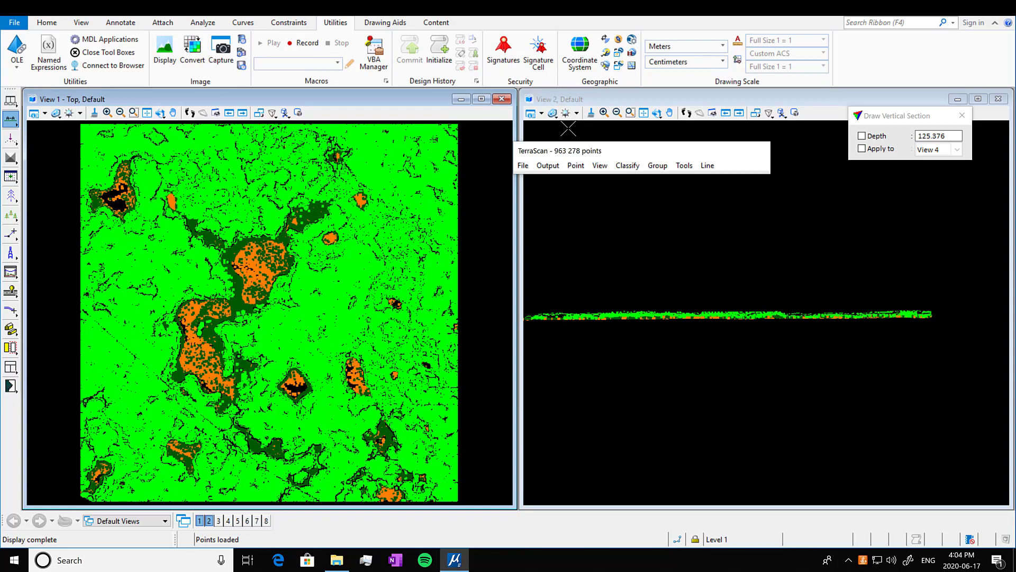
Draw a new 36.517 m-deep vertical section across the cloud and display it in View 2
key("F2")
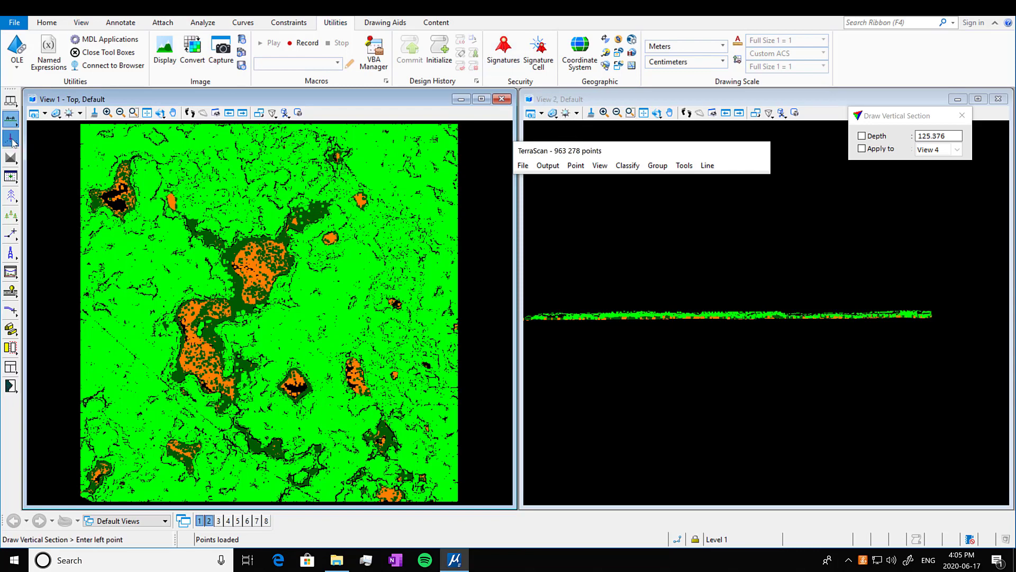
left_click(576, 221)
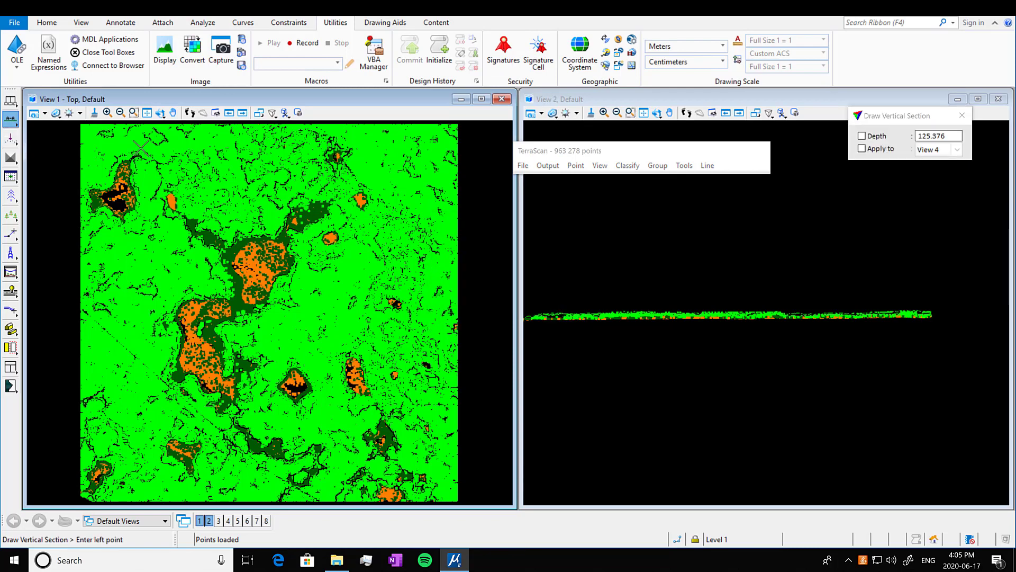
left_click(219, 276)
left_click(265, 270)
left_click(267, 273)
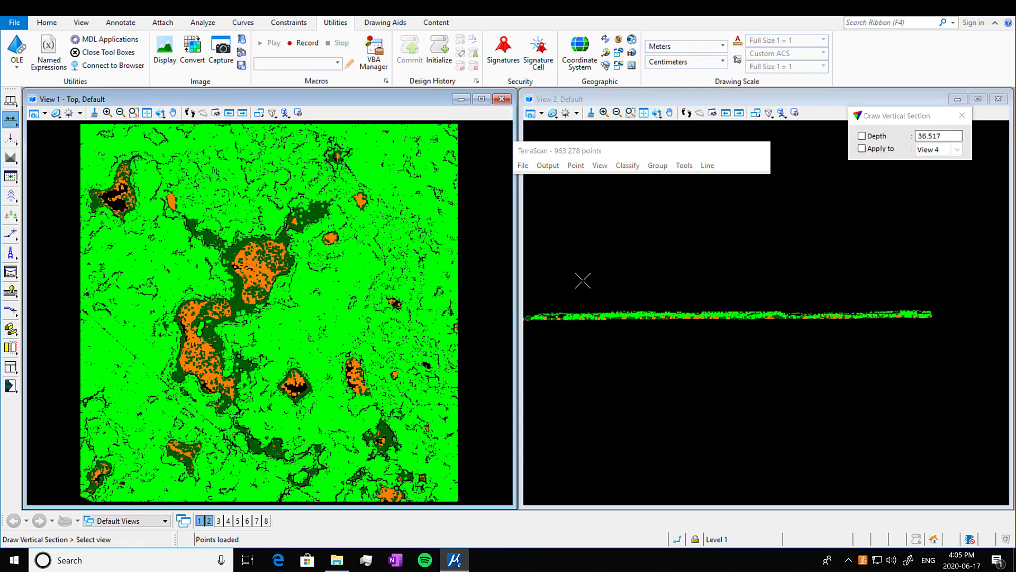
left_click(629, 279)
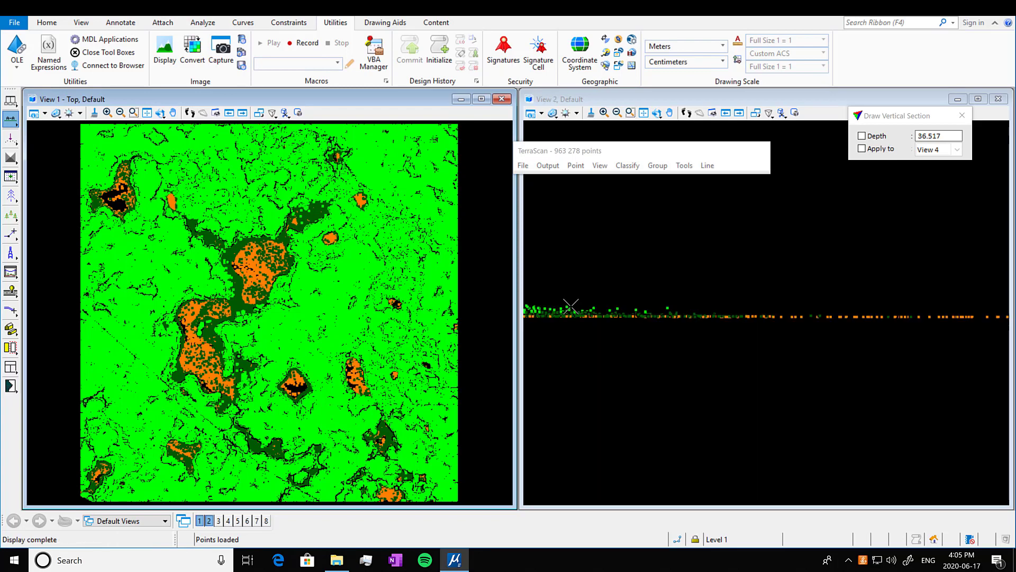
Pan and zoom View 2 to frame the vegetation profile above the ground
left_click(670, 112)
left_click_drag(640, 180, 611, 431)
scroll(611, 431, "up", 3)
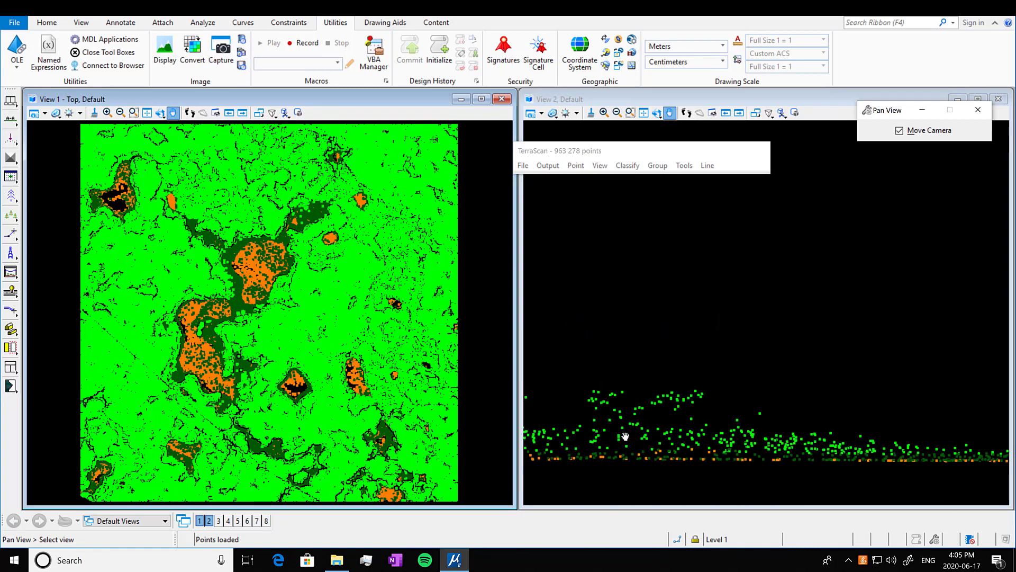
Show class statistics: 110 853 Ground, 224 421 Low vegetation, 628 004 High vegetation points
left_click(685, 165)
left_click(709, 202)
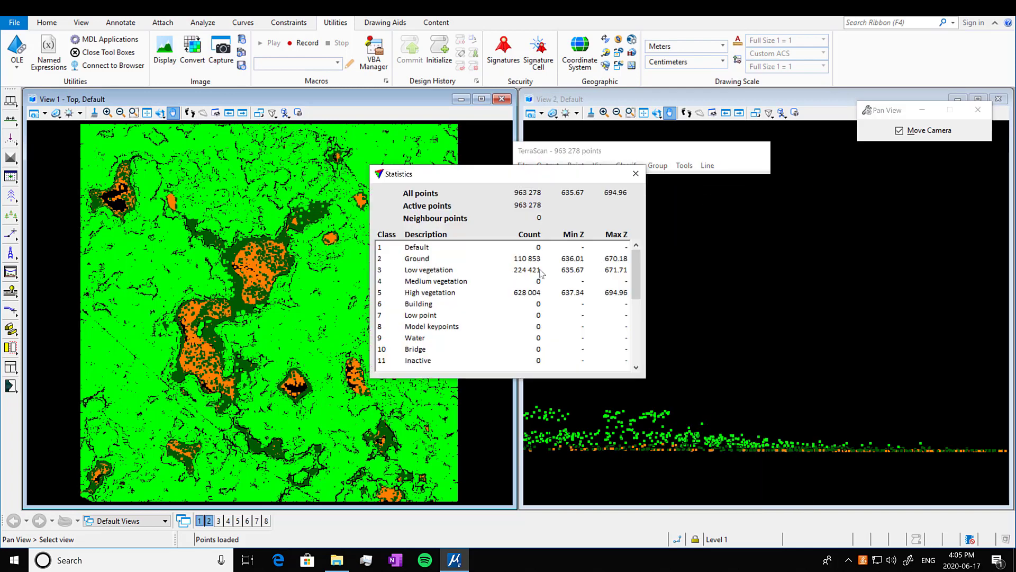
left_click_drag(638, 275, 643, 218)
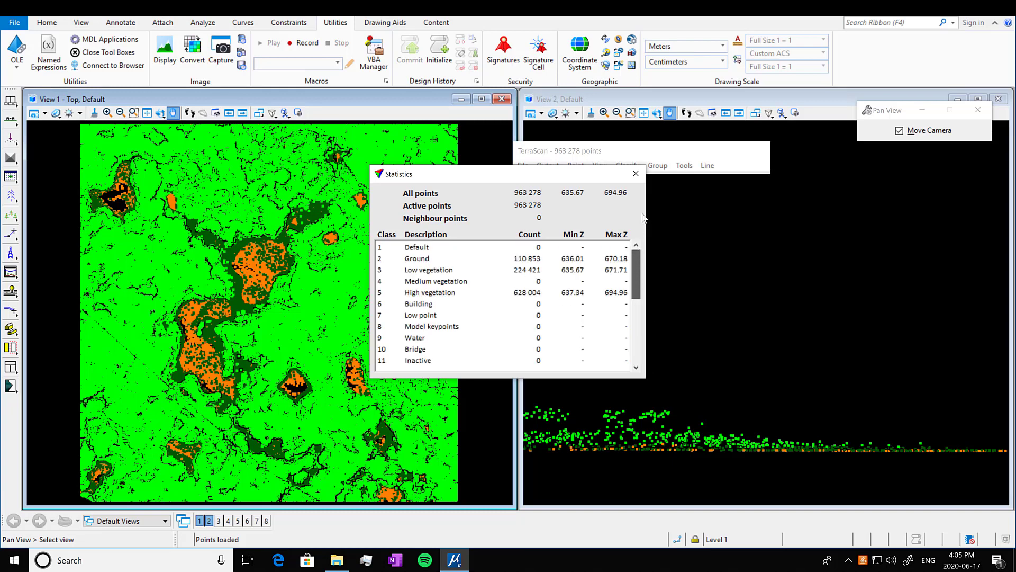